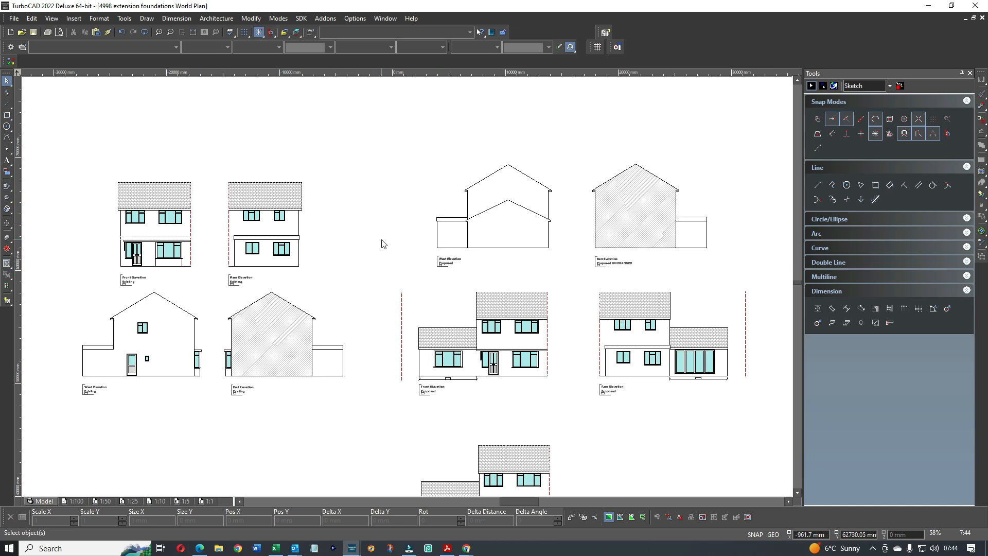
# Step: Examine the foundation, cavity wall and floor slab section at the corner of the lower front elevation's extension
pyautogui.scroll(-3, 410, 308)
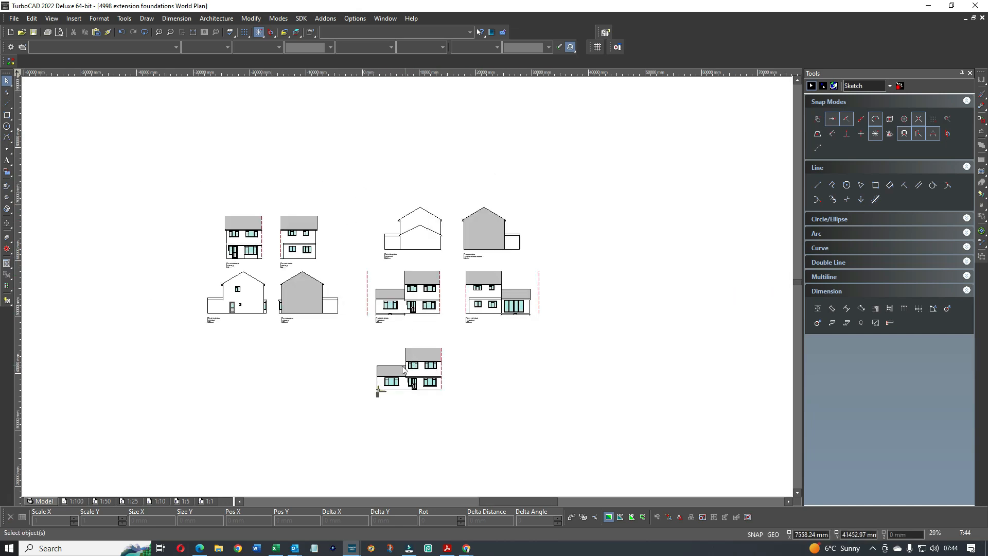
pyautogui.scroll(5, 403, 371)
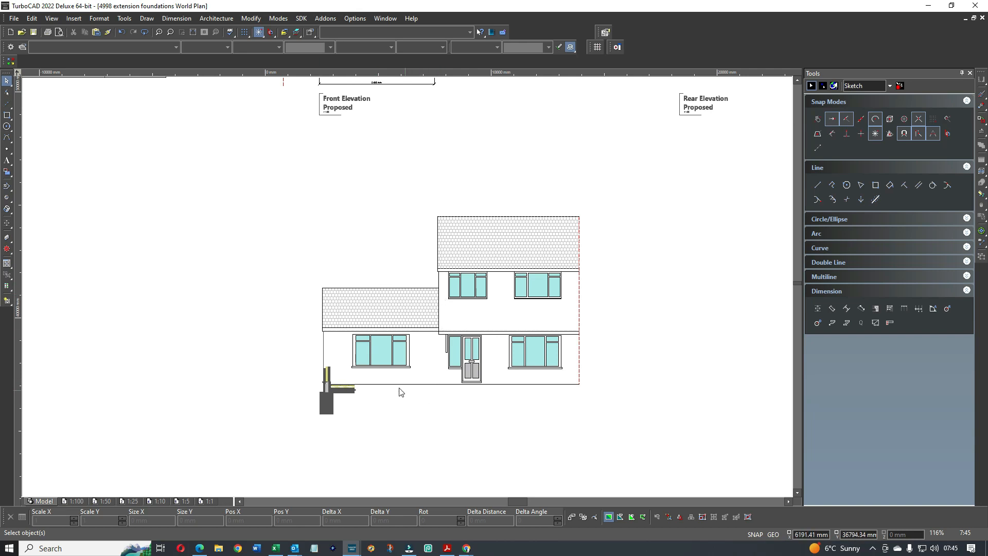
pyautogui.scroll(5, 329, 414)
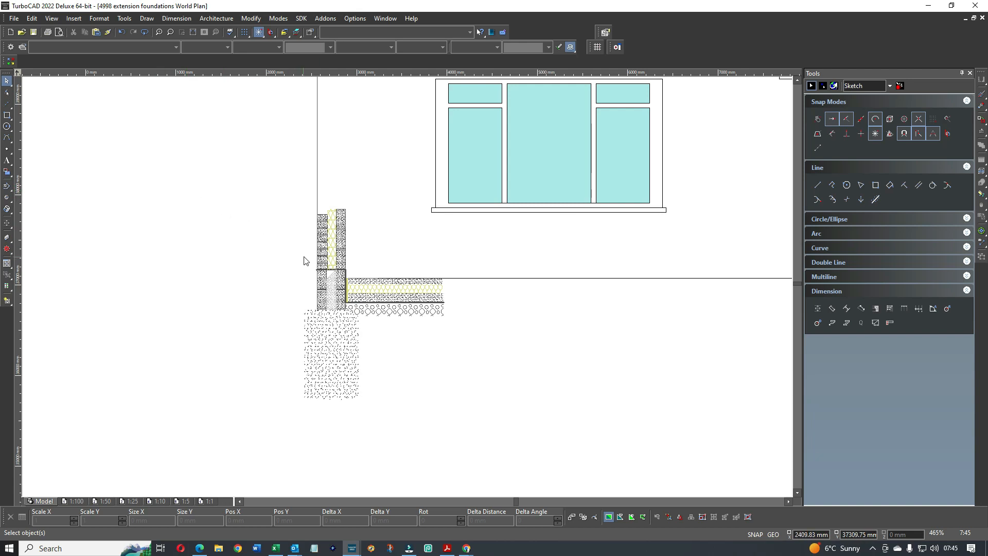
pyautogui.scroll(1, 306, 260)
pyautogui.scroll(-1, 409, 291)
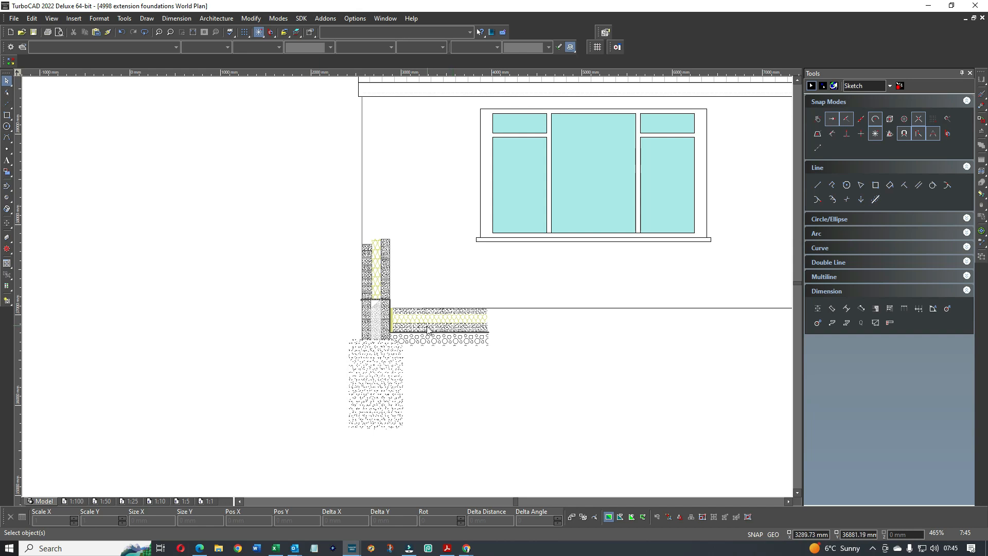
pyautogui.scroll(3, 428, 329)
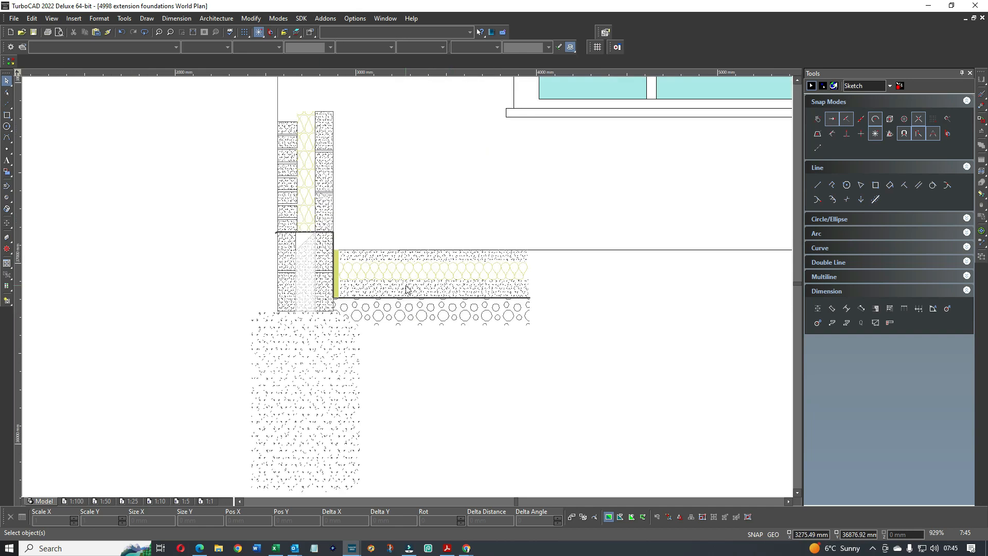
pyautogui.scroll(-3, 407, 289)
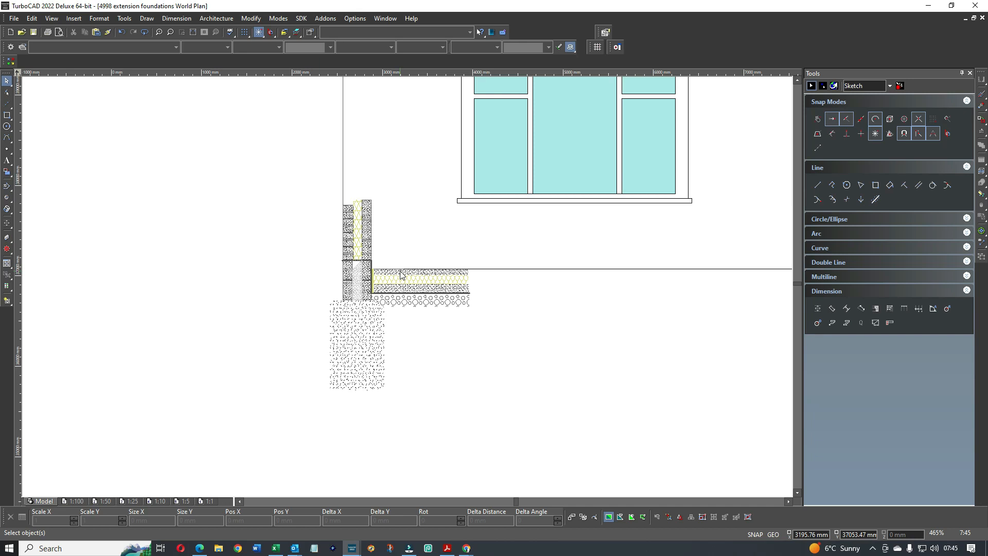
pyautogui.scroll(2, 407, 288)
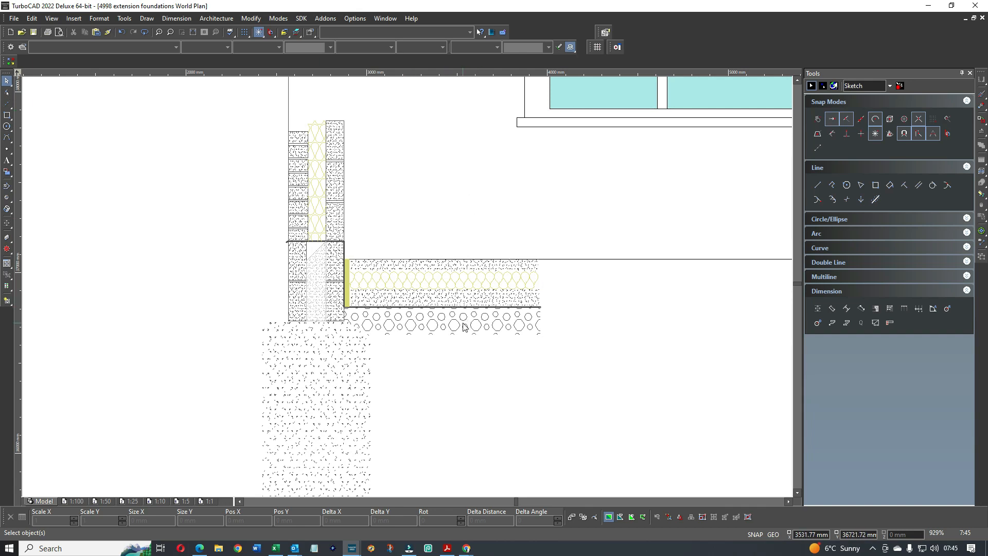
pyautogui.scroll(-1, 409, 290)
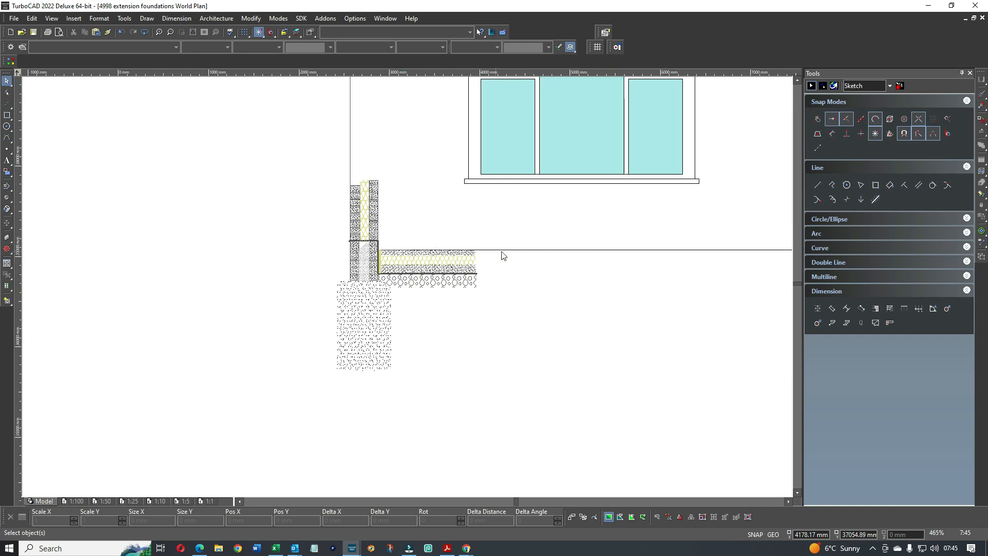
pyautogui.scroll(-1, 410, 290)
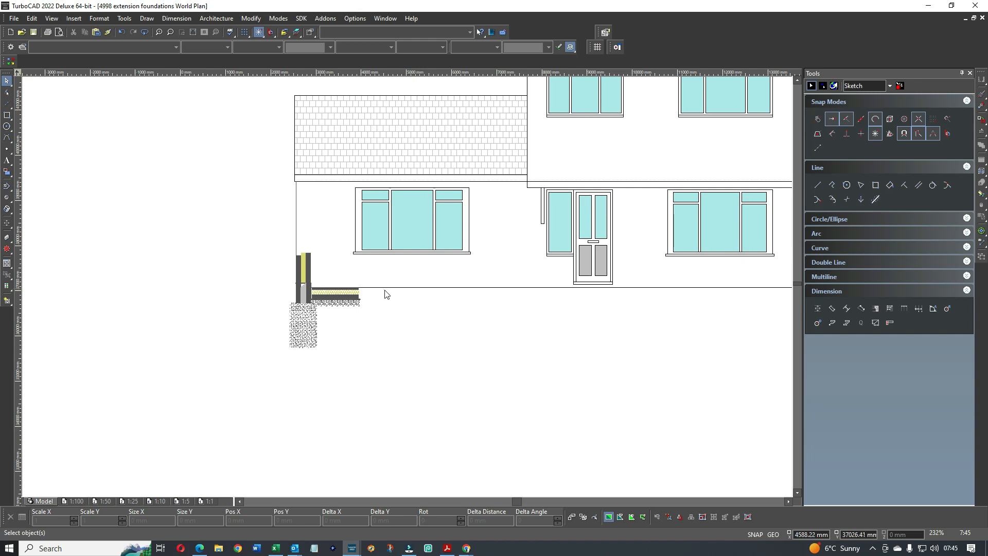
pyautogui.scroll(2, 408, 290)
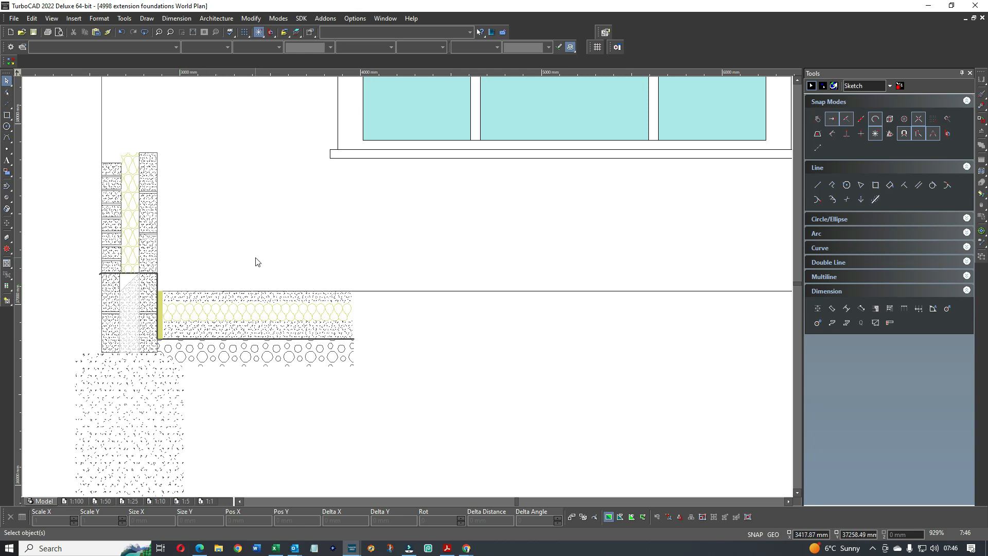
pyautogui.scroll(-1, 258, 263)
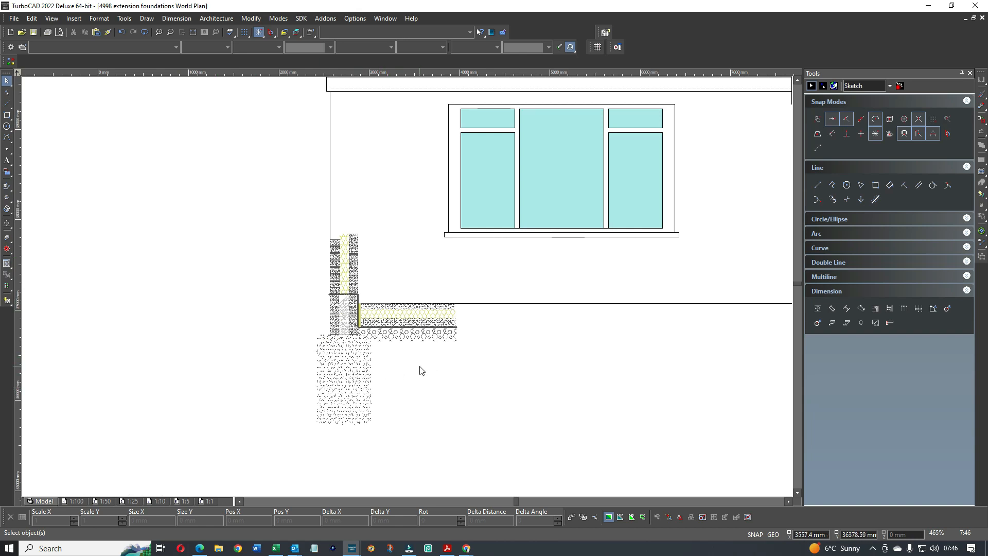
pyautogui.scroll(1, 407, 270)
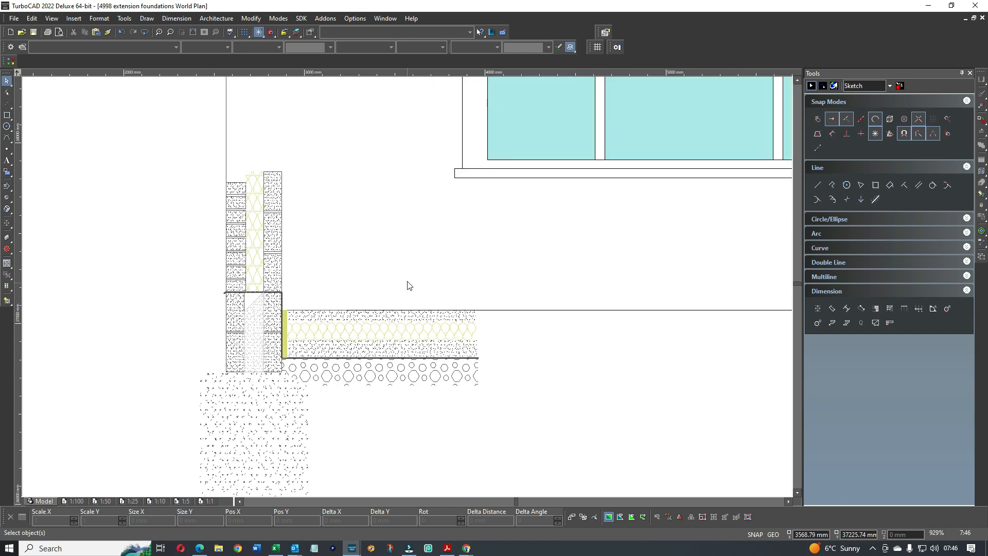
pyautogui.scroll(1, 409, 287)
pyautogui.scroll(-1, 406, 289)
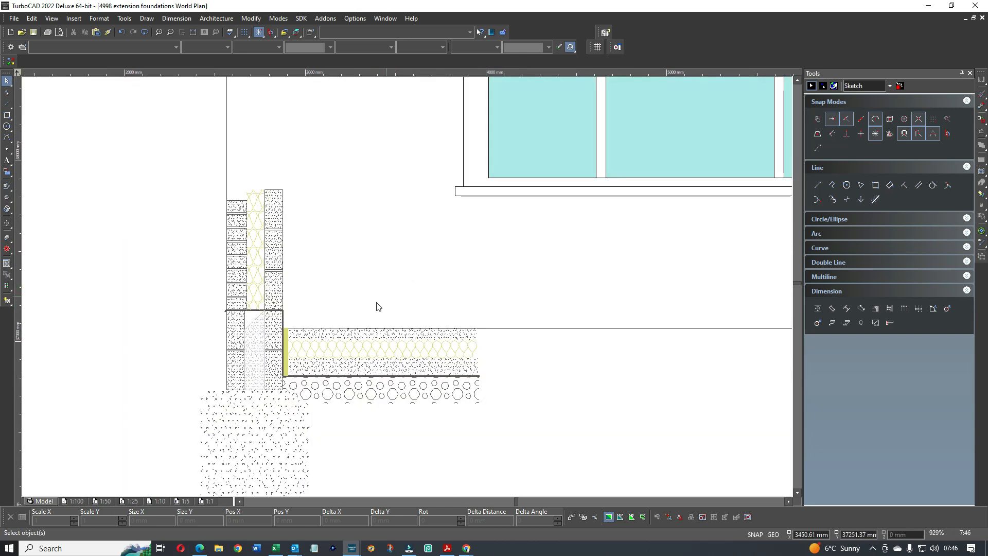
pyautogui.scroll(-1, 339, 330)
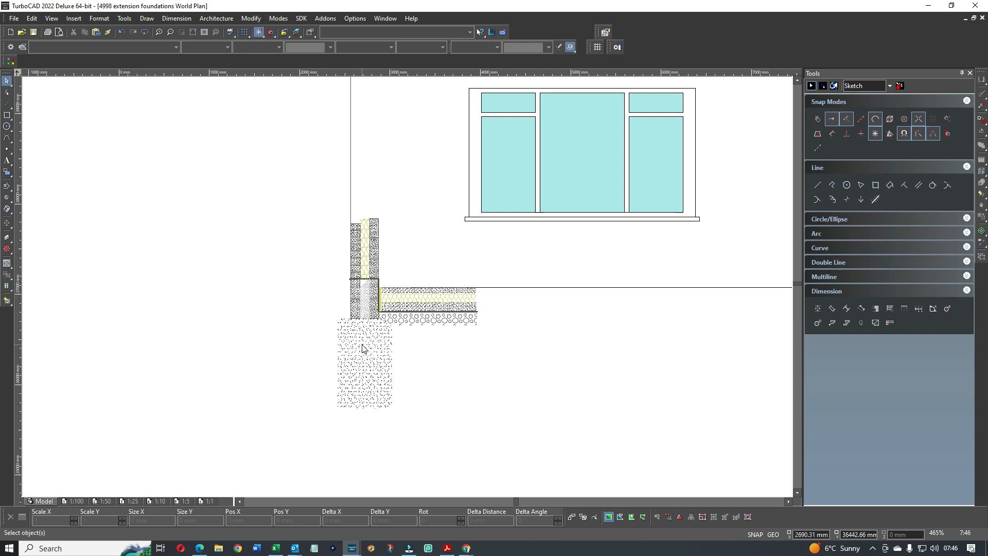
# Step: Select the concrete footing beneath the cavity wall and inspect its size and the wall build-up above it
pyautogui.click(364, 360)
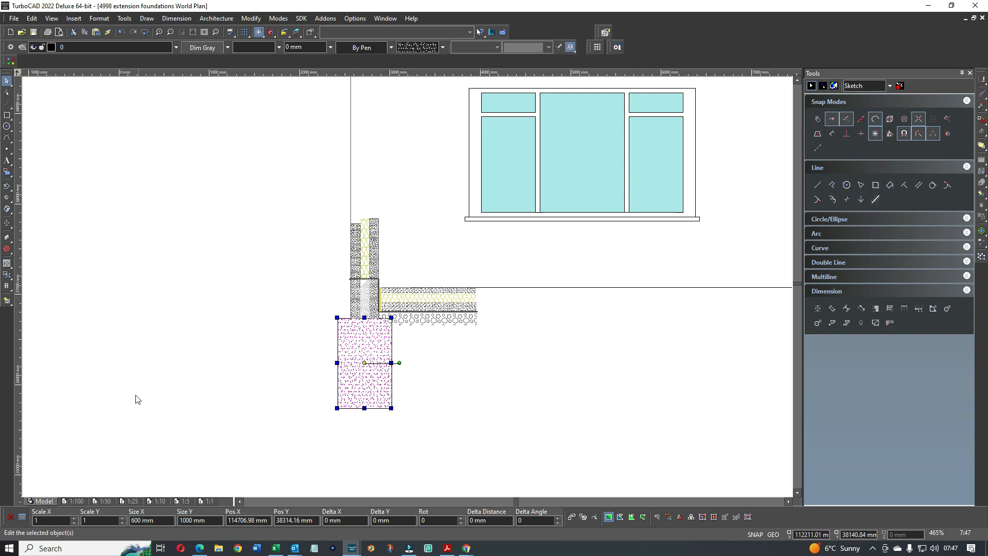
pyautogui.scroll(-1, 408, 290)
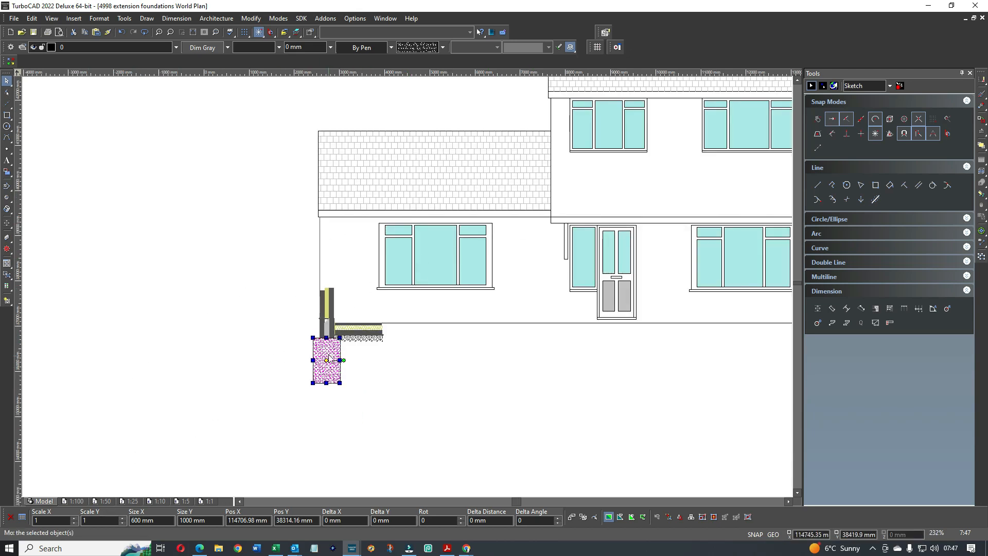
pyautogui.scroll(2, 301, 372)
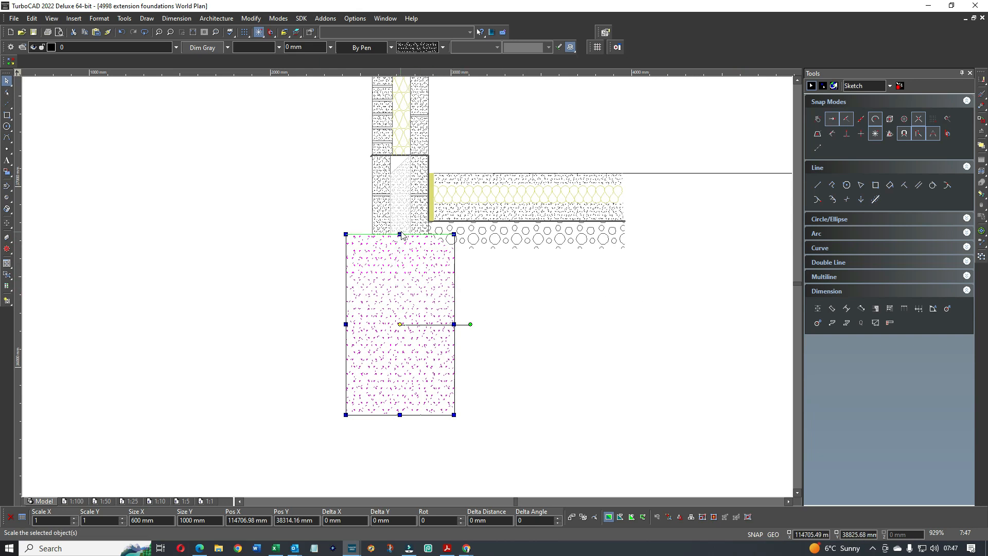
pyautogui.scroll(2, 400, 236)
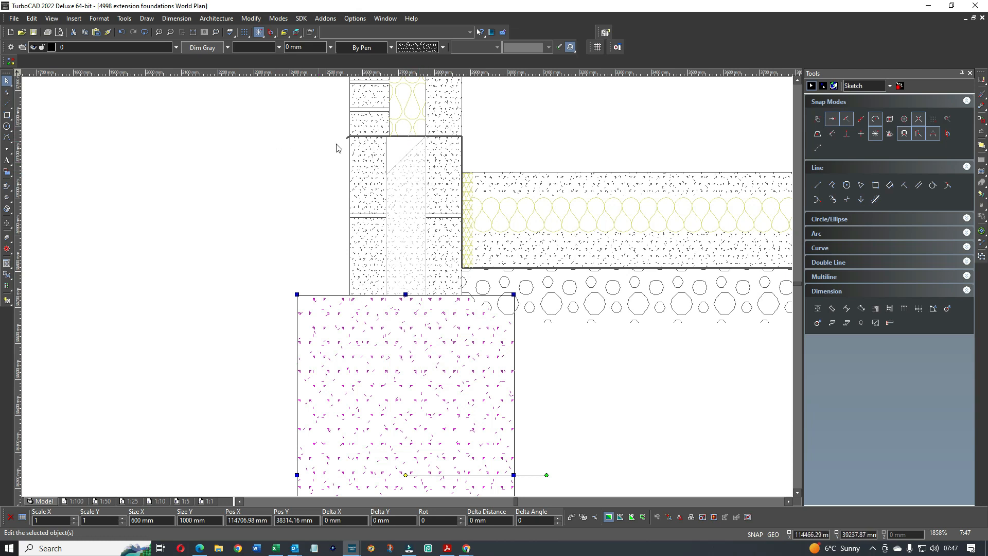
pyautogui.scroll(-1, 463, 137)
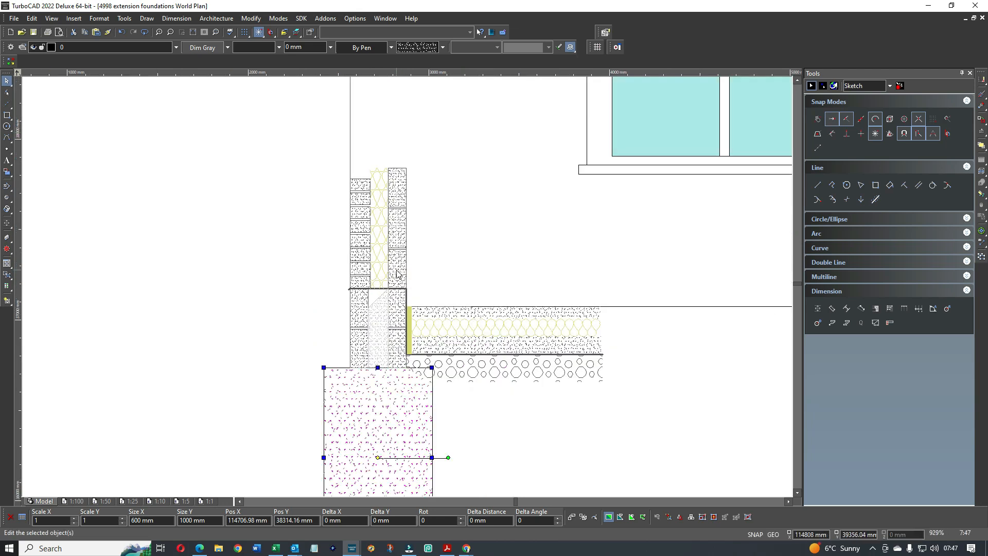
pyautogui.scroll(1, 397, 273)
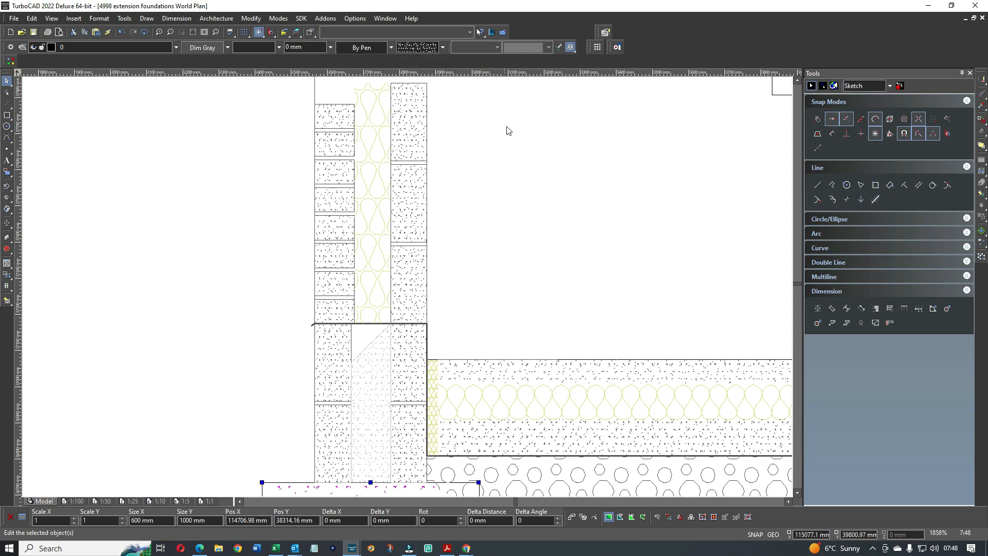
# Step: Draw a rectangle about 105 by 179 mm in the empty space beside the cavity wall, above the floor slab
pyautogui.click(875, 185)
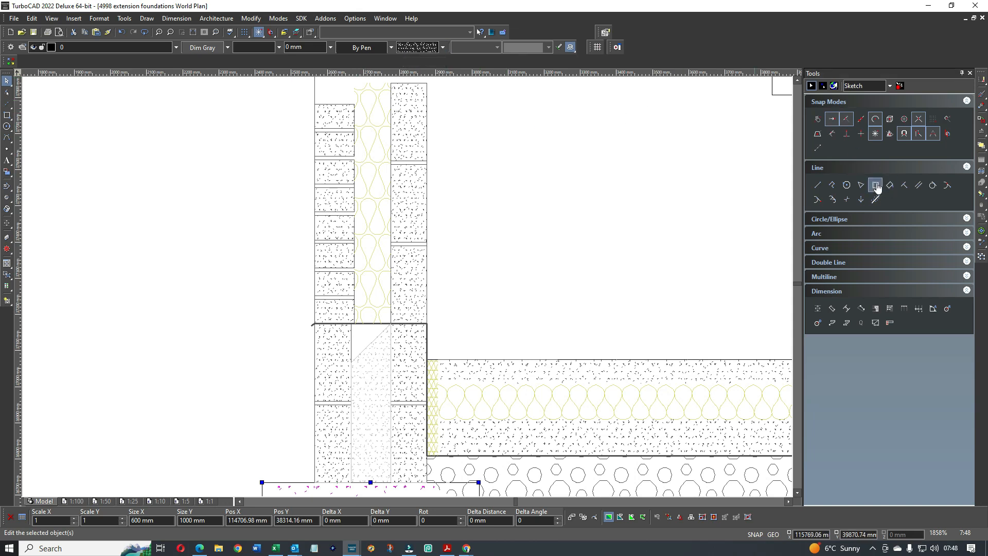
pyautogui.click(486, 152)
pyautogui.click(524, 214)
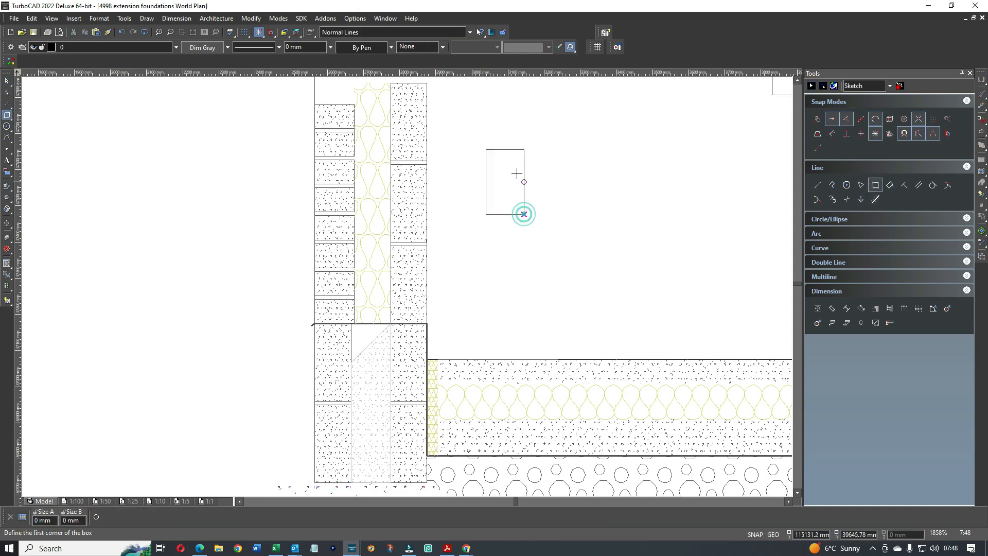
# Step: Try to draw a second rectangle filled with the H1INSUN1 brush pattern, starting inside the first one
pyautogui.click(422, 49)
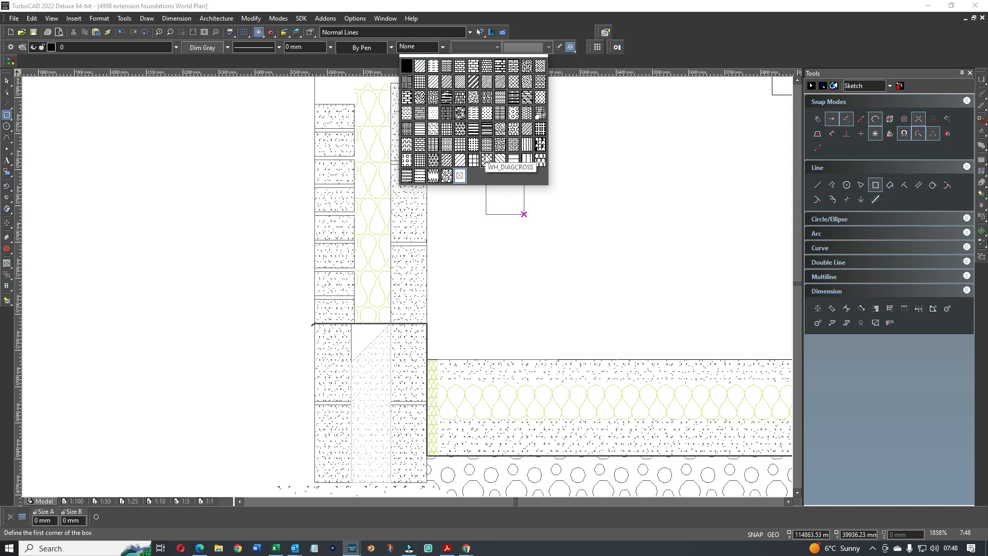
pyautogui.click(539, 161)
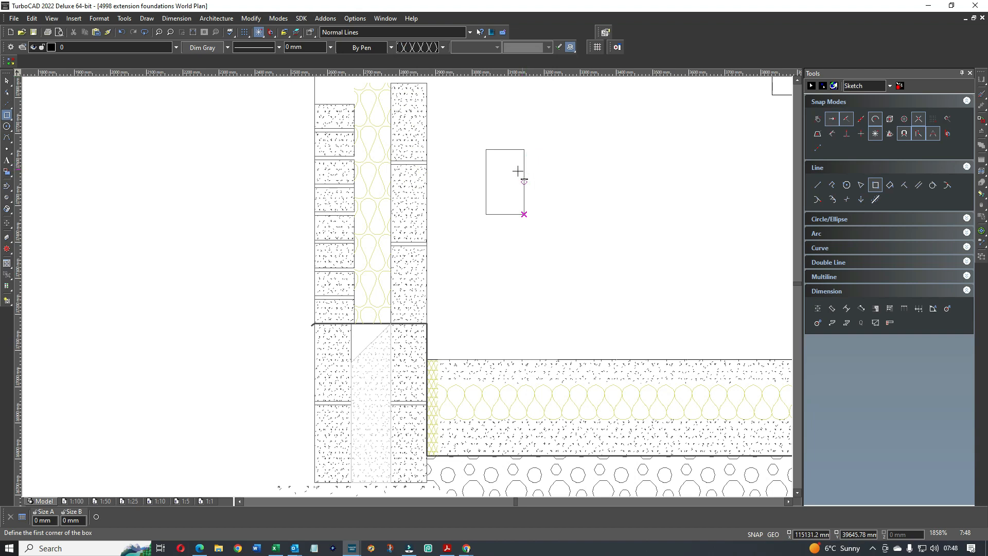
pyautogui.click(495, 156)
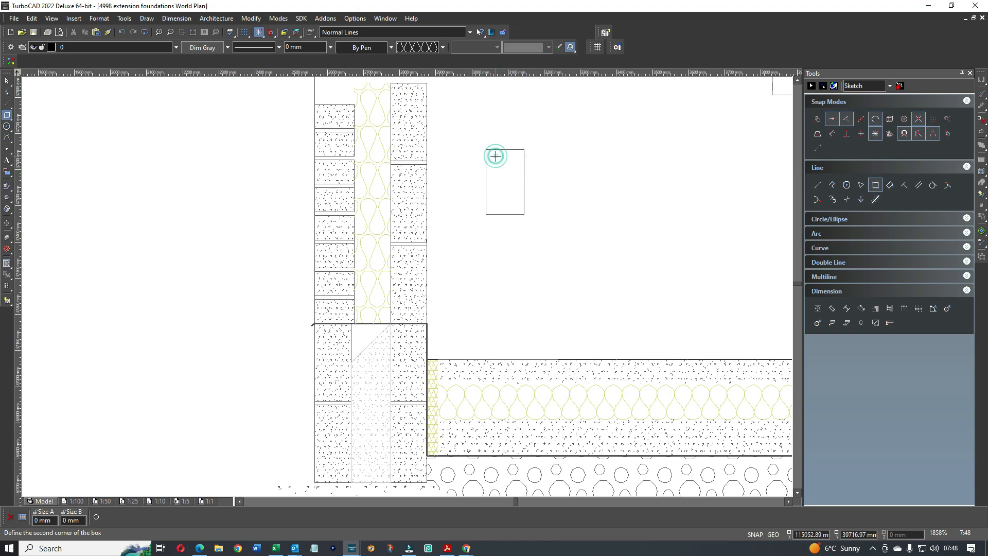
pyautogui.click(646, 169)
pyautogui.click(122, 33)
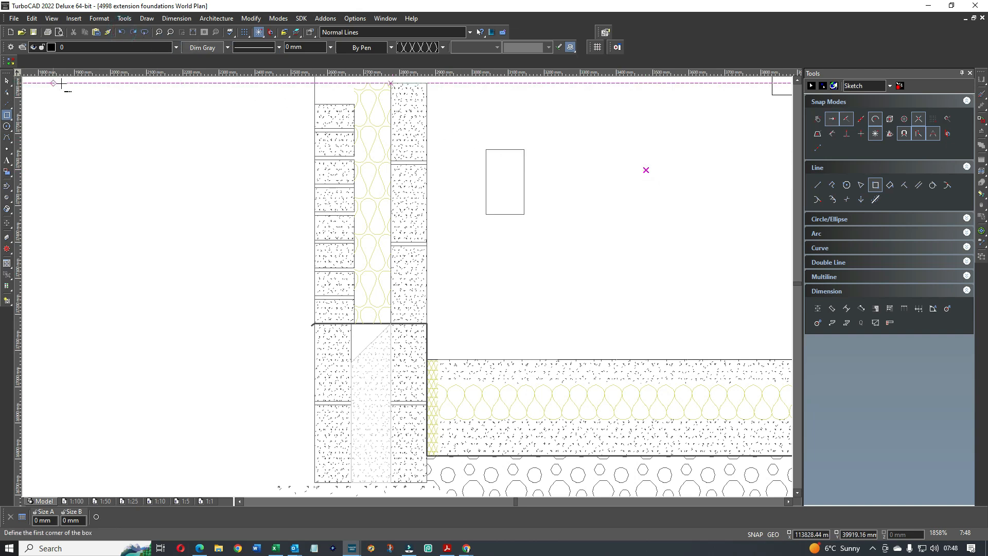
pyautogui.press('Escape')
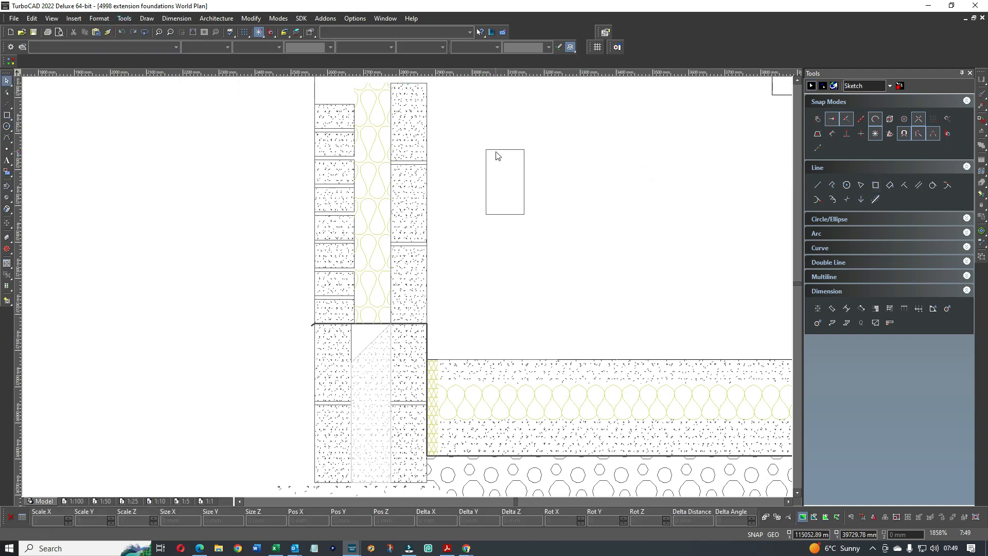
# Step: Apply the H1INSUN1 insulation brush pattern to the rectangle beside the wall
pyautogui.click(496, 149)
pyautogui.click(421, 47)
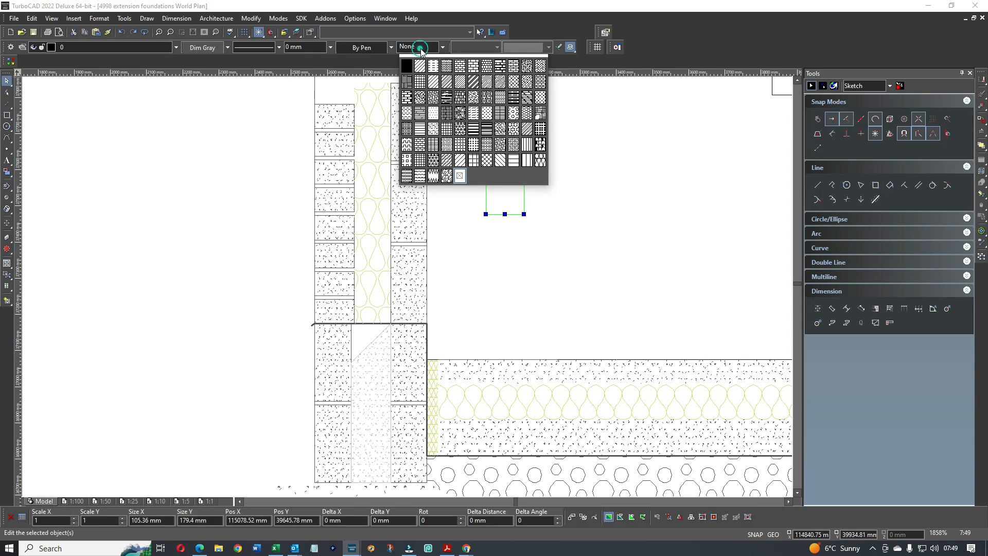
pyautogui.click(539, 161)
pyautogui.click(572, 157)
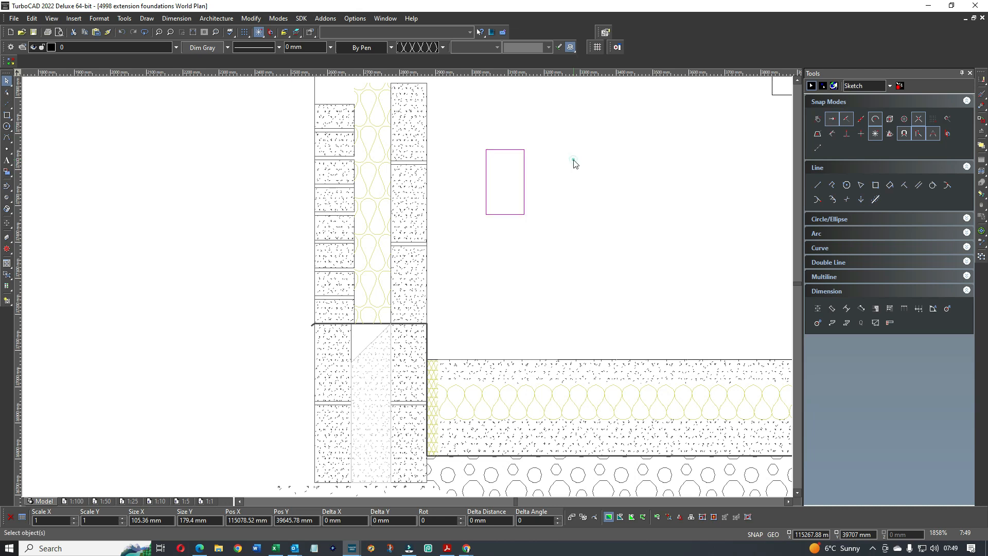
# Step: Set the brush pattern scale of the rectangle beside the wall to 3
pyautogui.click(524, 154)
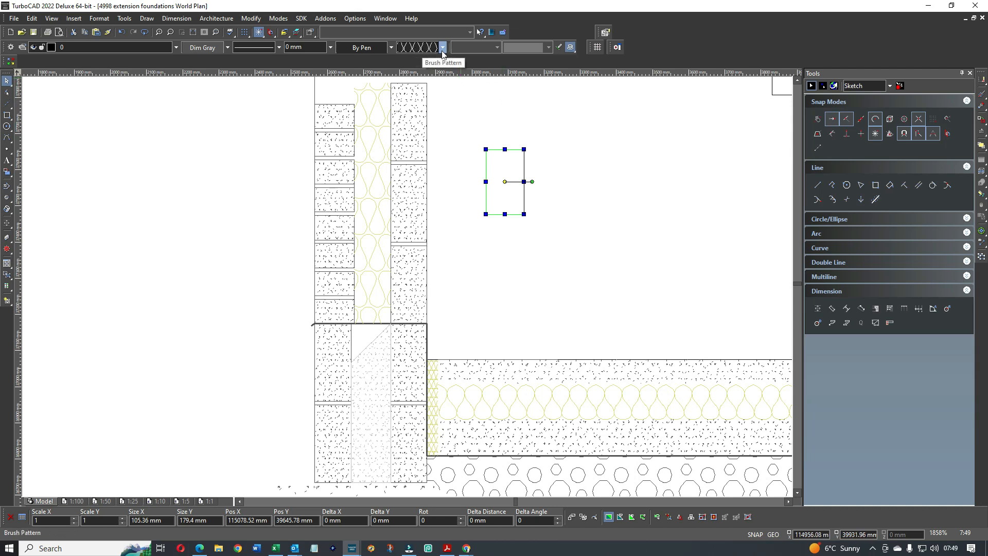
pyautogui.doubleClick(514, 149)
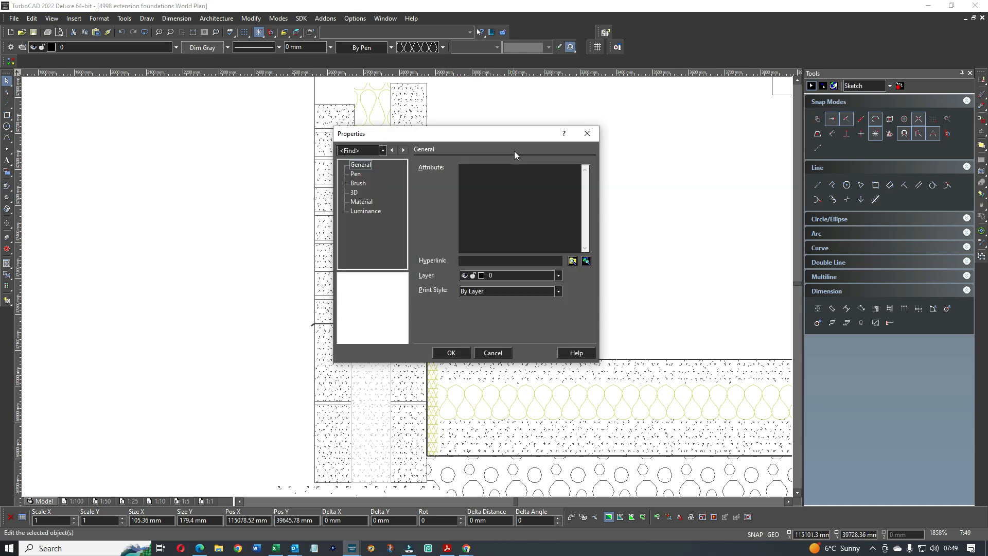
pyautogui.click(358, 183)
pyautogui.doubleClick(618, 249)
pyautogui.write('3')
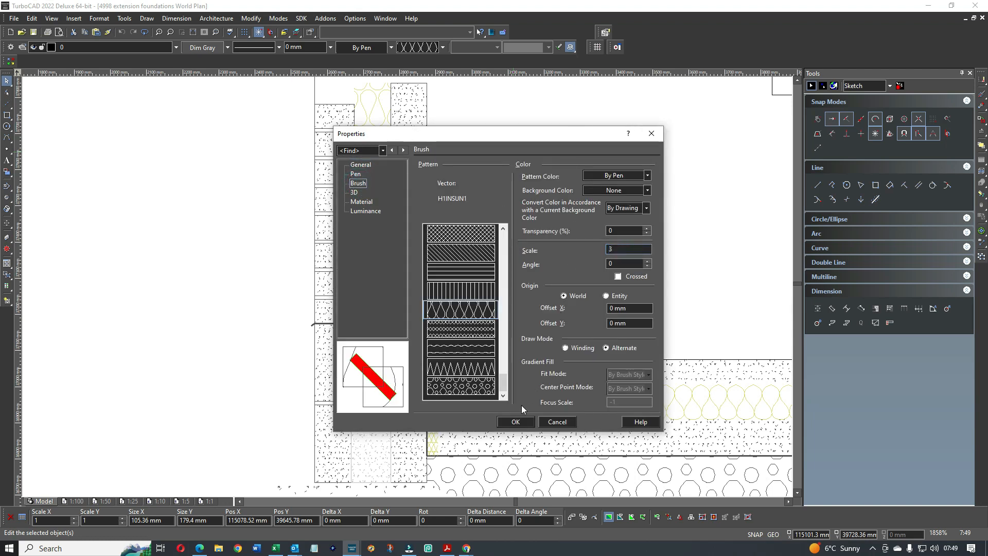
pyautogui.click(515, 423)
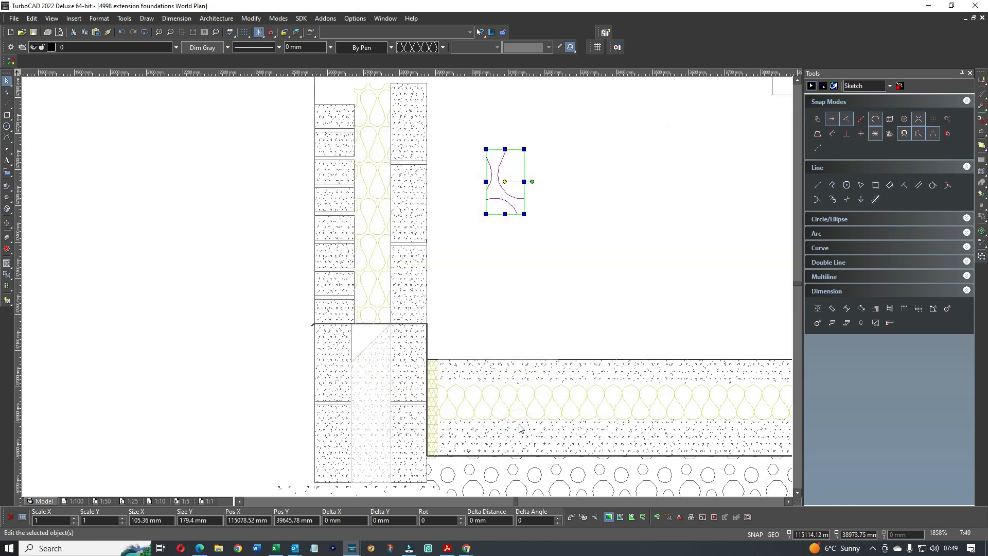
# Step: Stretch the hatched rectangle horizontally away from the wall to about 487 mm wide
pyautogui.click(544, 270)
pyautogui.click(524, 175)
pyautogui.moveTo(523, 182); pyautogui.dragTo(662, 181)
# Step: Set the widened rectangle's brush pattern scale to 1.5
pyautogui.doubleClick(568, 196)
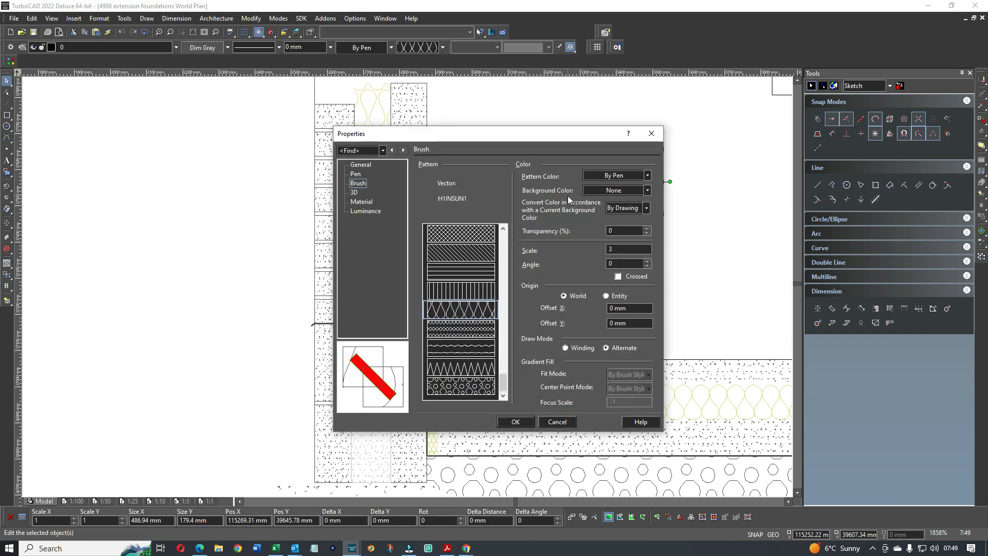
pyautogui.doubleClick(627, 248)
pyautogui.write('1.5')
pyautogui.press('Return')
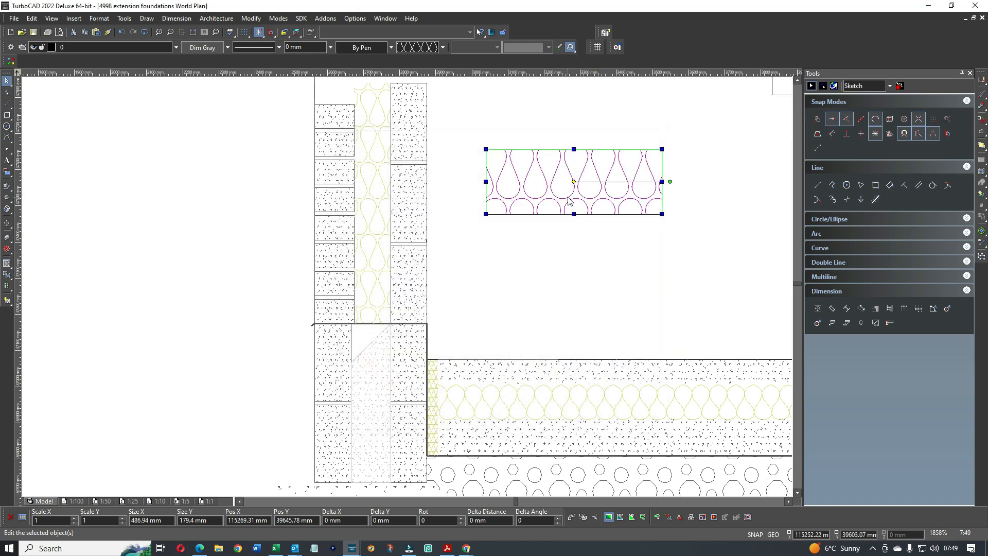
pyautogui.click(574, 216)
pyautogui.click(574, 211)
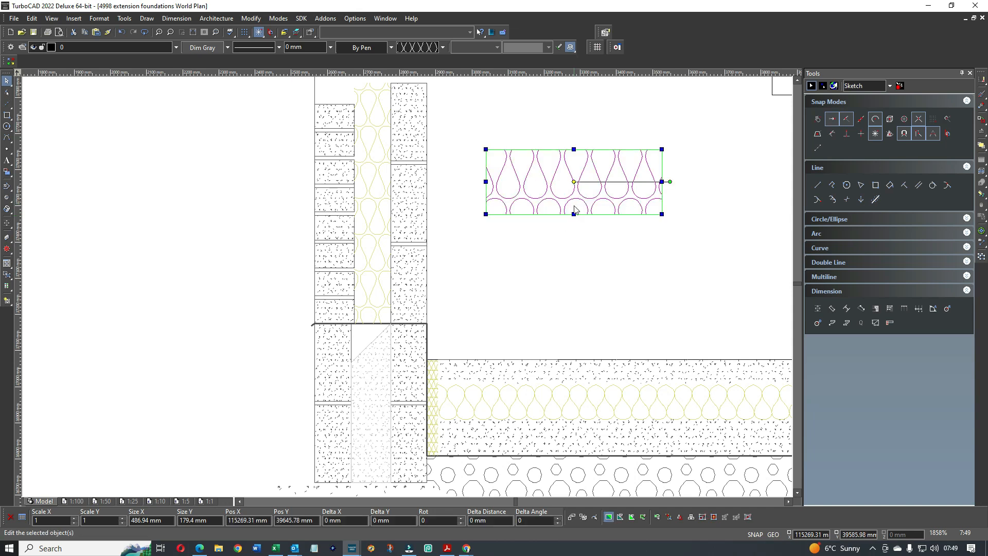
pyautogui.click(574, 150)
pyautogui.click(574, 150)
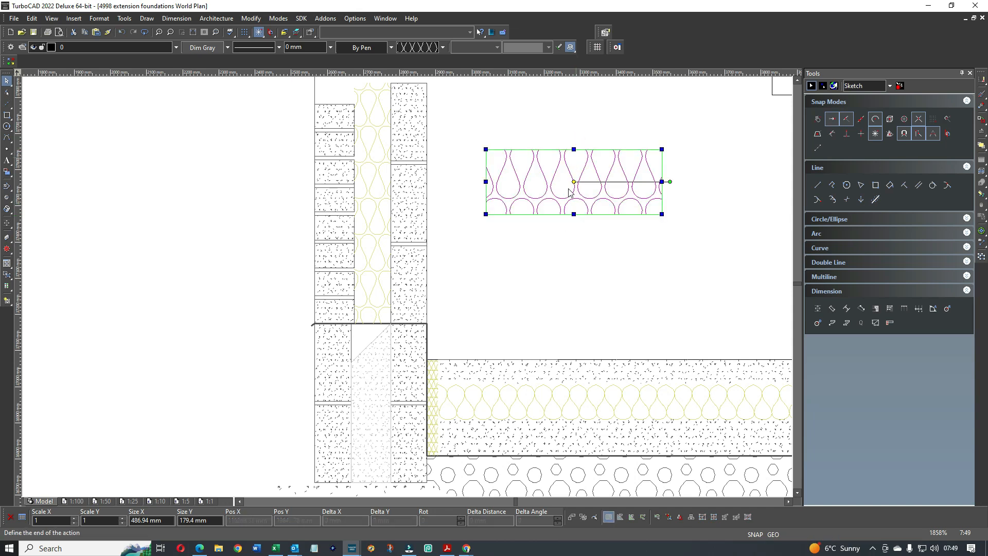
pyautogui.click(551, 252)
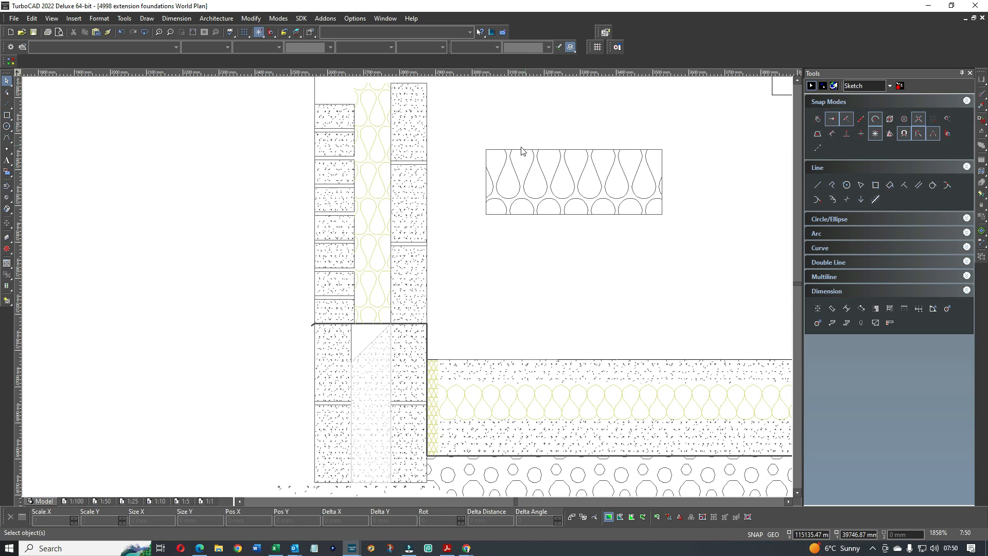
# Step: Examine the sample insulation rectangle and the hatch patterns of the wall's outer courses, cavity insulation and inner blocks
pyautogui.scroll(-1, 505, 149)
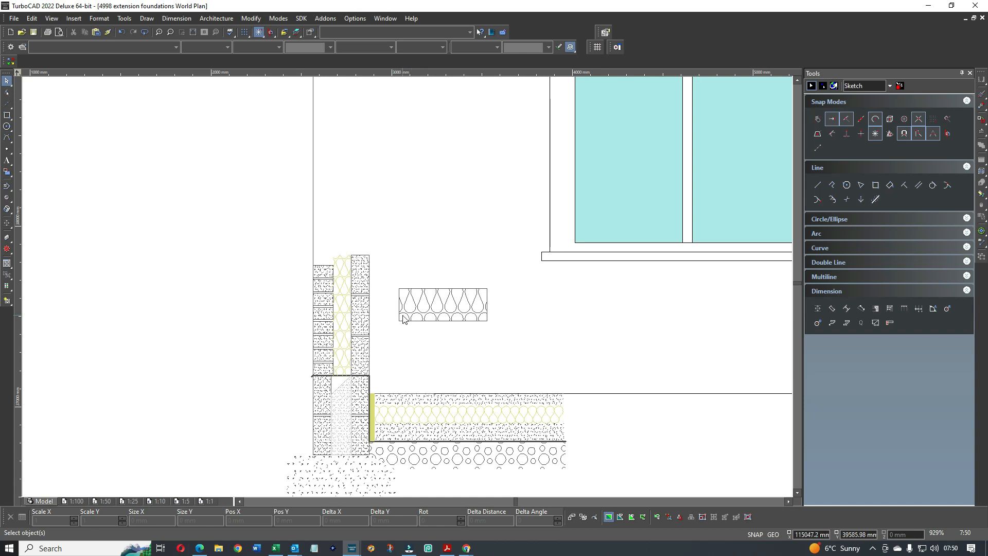
pyautogui.scroll(2, 417, 310)
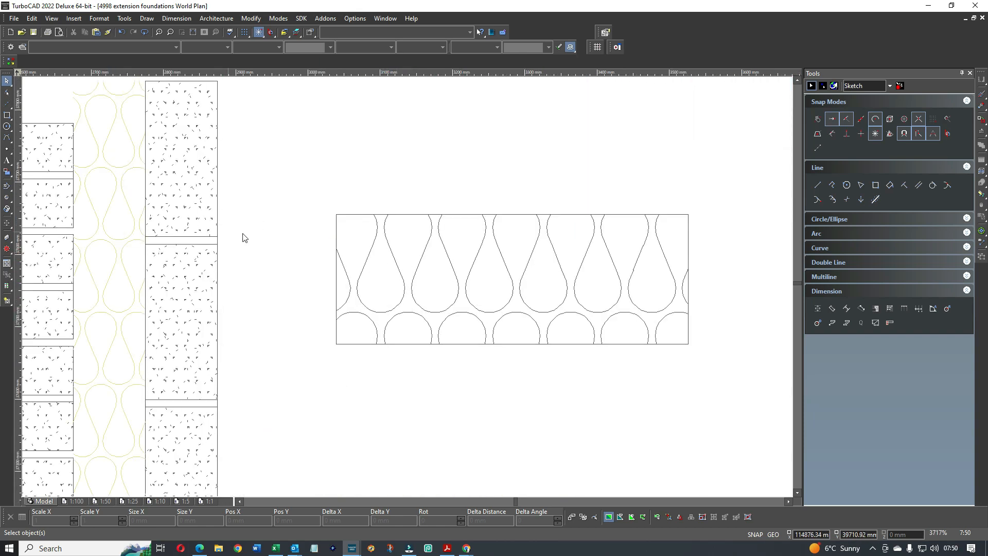
pyautogui.scroll(-1, 273, 227)
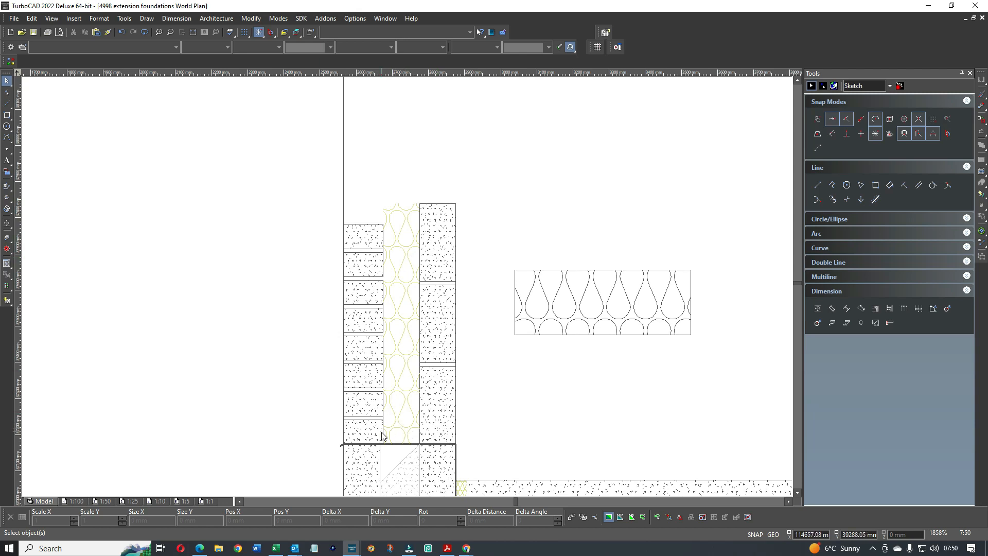
pyautogui.scroll(2, 366, 437)
pyautogui.scroll(2, 408, 290)
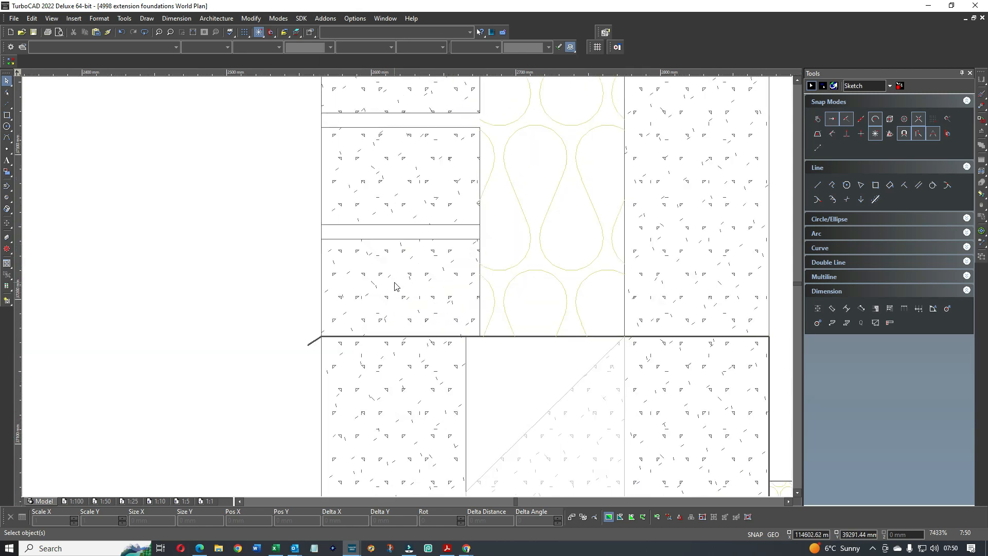
pyautogui.scroll(-2, 395, 211)
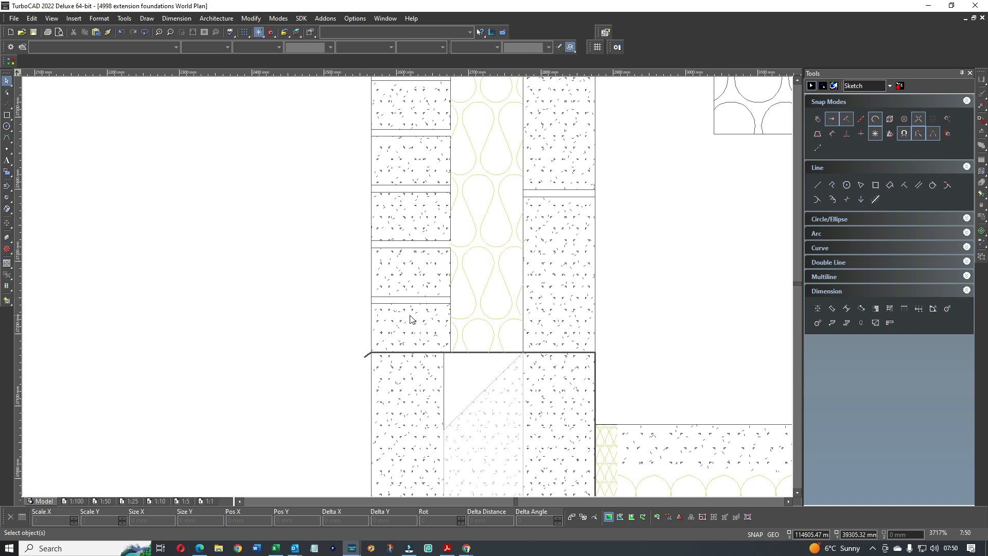
pyautogui.scroll(2, 412, 314)
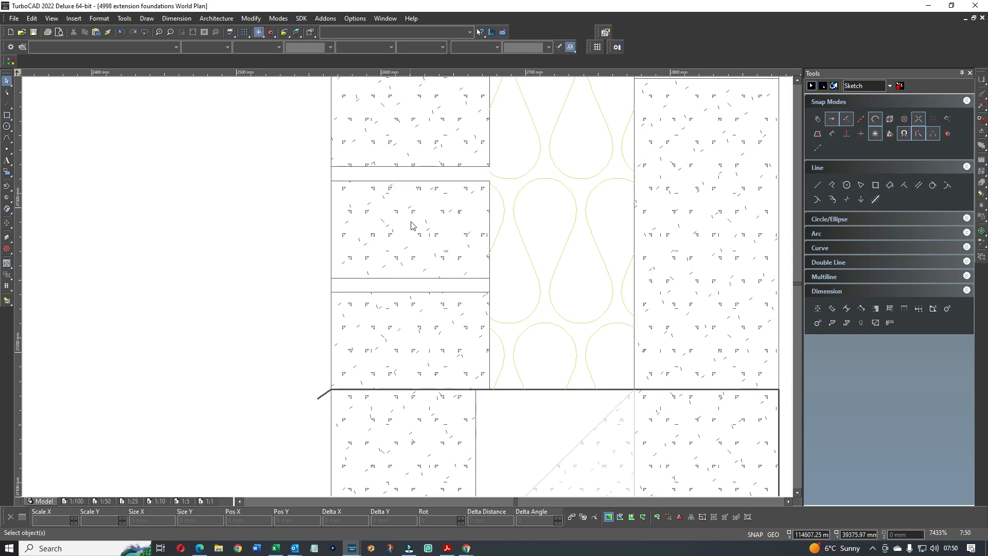
pyautogui.scroll(-2, 415, 263)
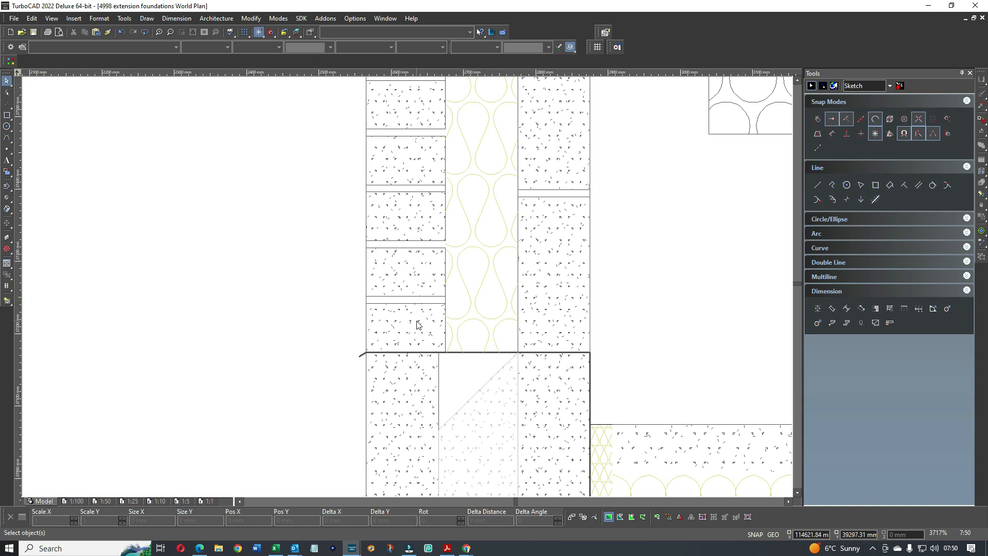
pyautogui.scroll(-1, 419, 225)
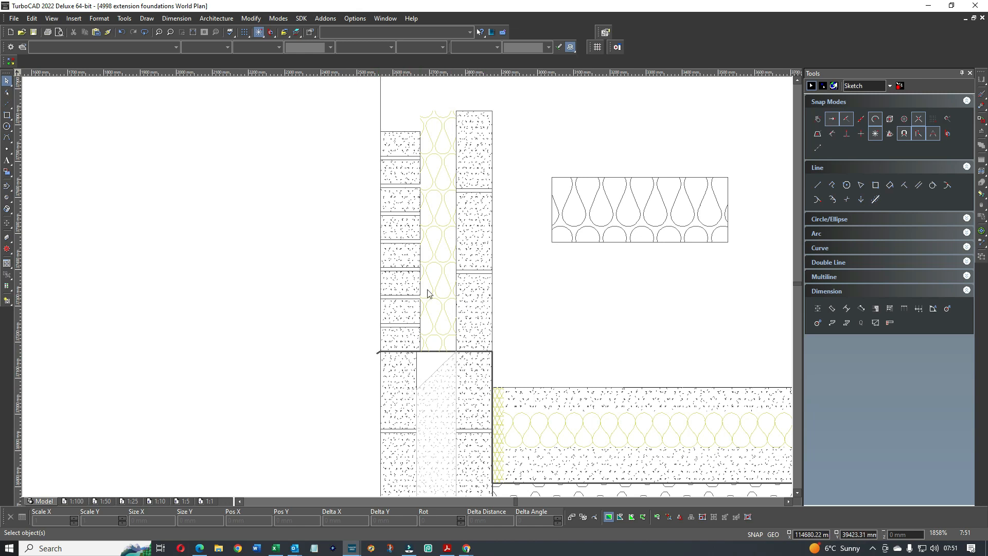
# Step: Examine the foundation, hardcore and floor layers, inspect the extent of the concrete slab's hatched rectangle, and clear the selection
pyautogui.scroll(-3, 476, 366)
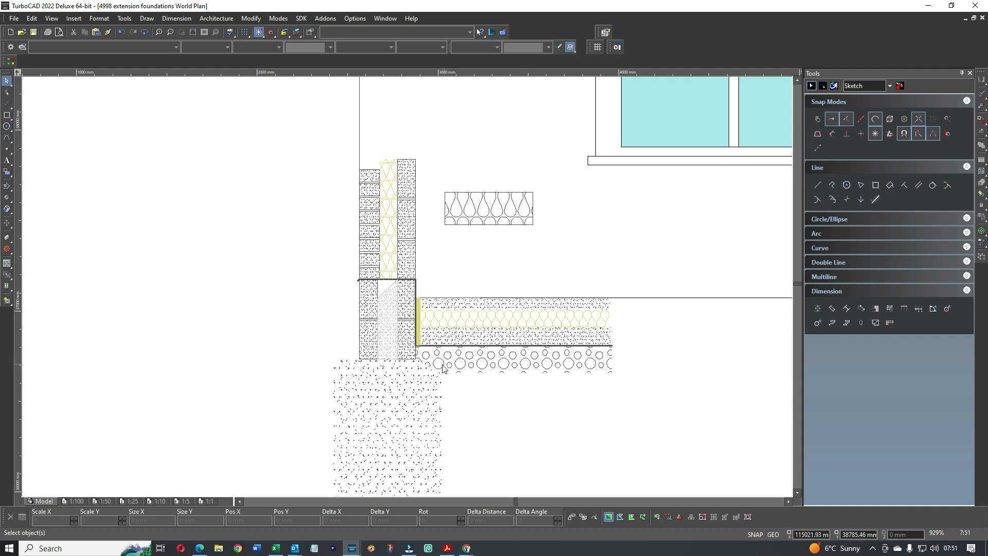
pyautogui.scroll(2, 435, 370)
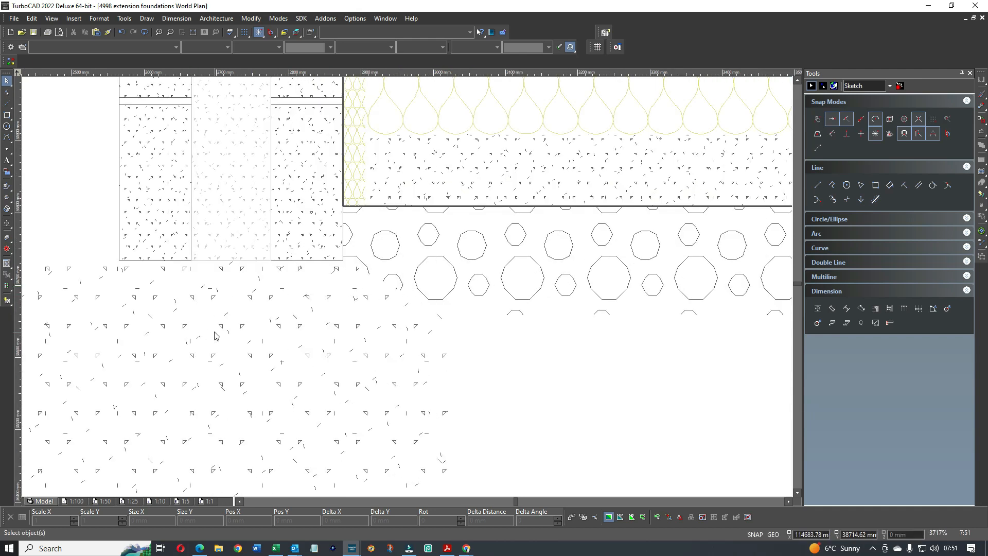
pyautogui.scroll(-1, 390, 295)
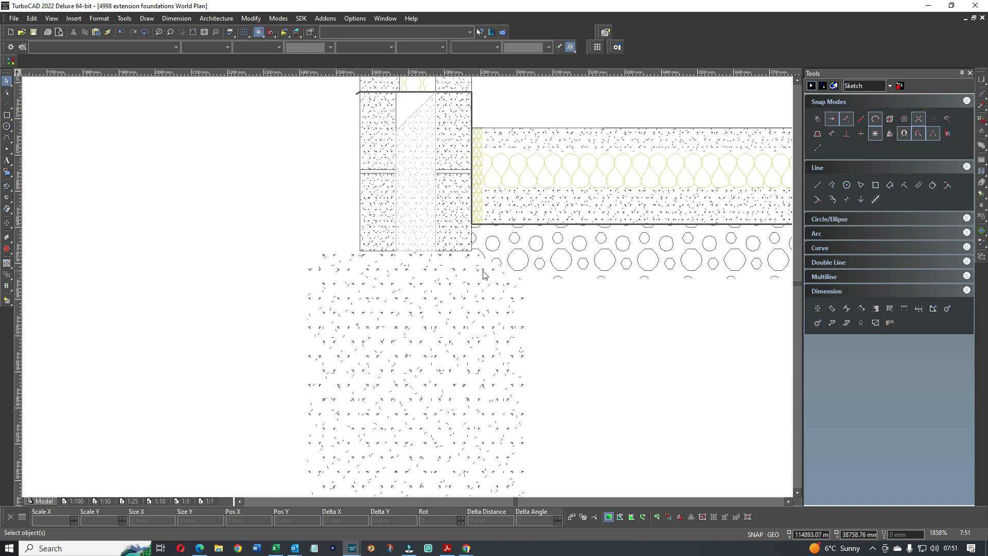
pyautogui.scroll(-2, 409, 290)
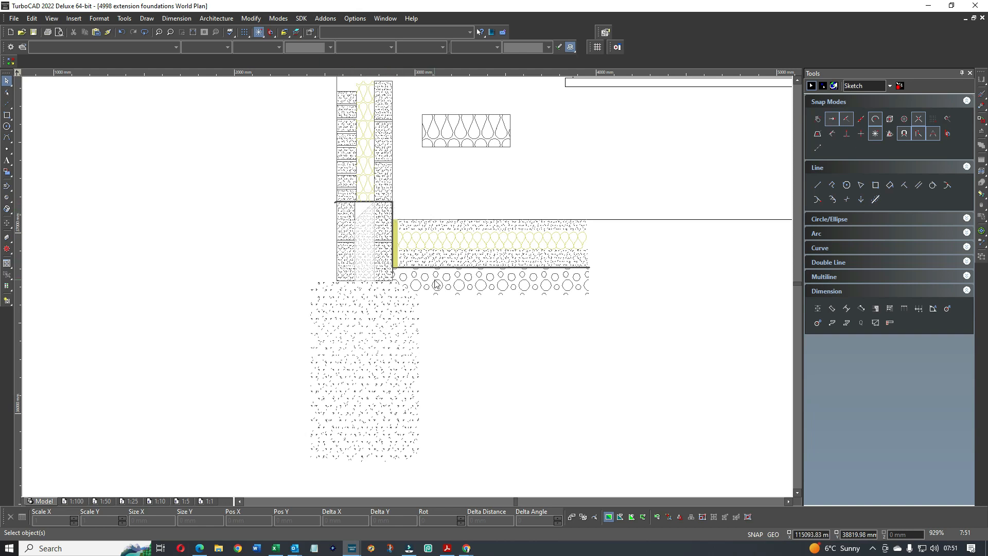
pyautogui.scroll(3, 455, 266)
pyautogui.click(407, 287)
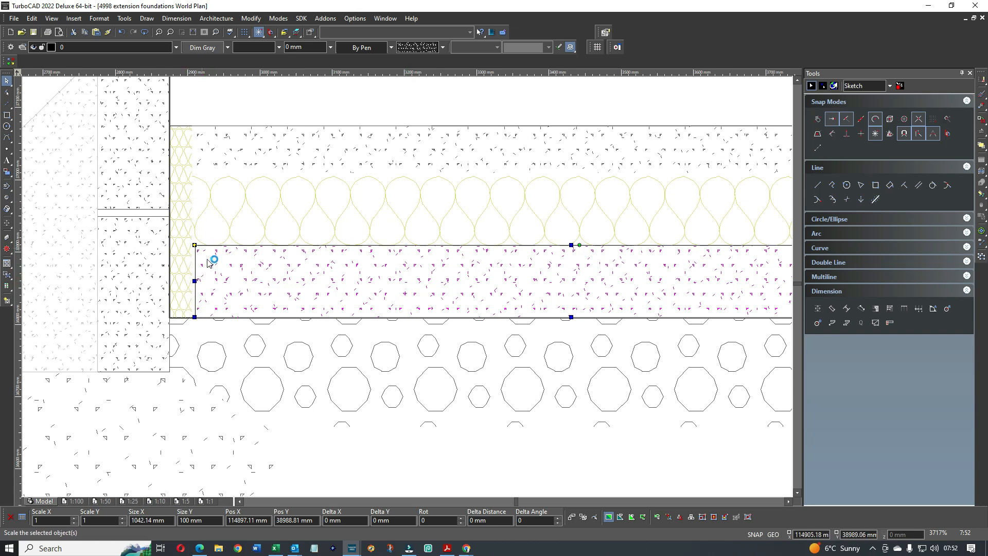
pyautogui.click(184, 281)
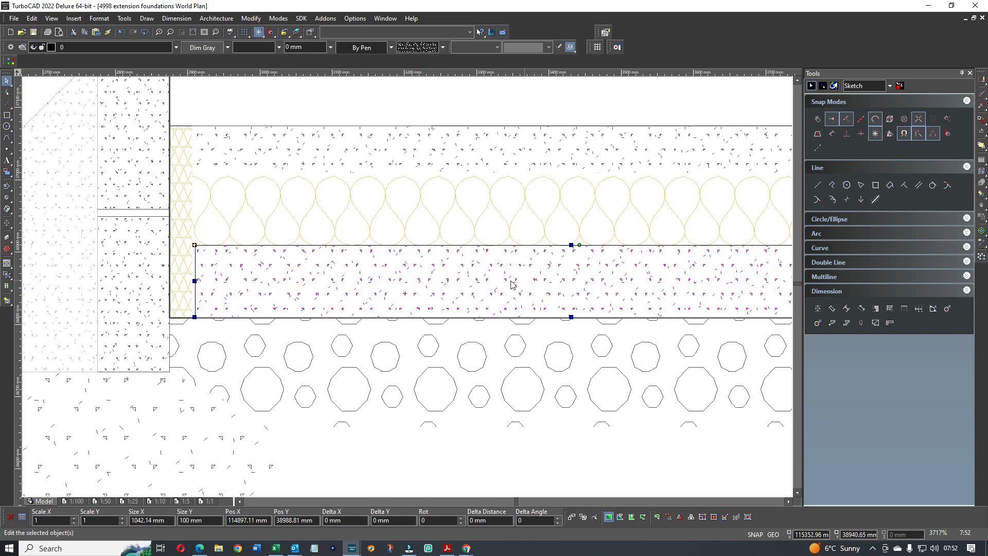
pyautogui.scroll(-2, 407, 288)
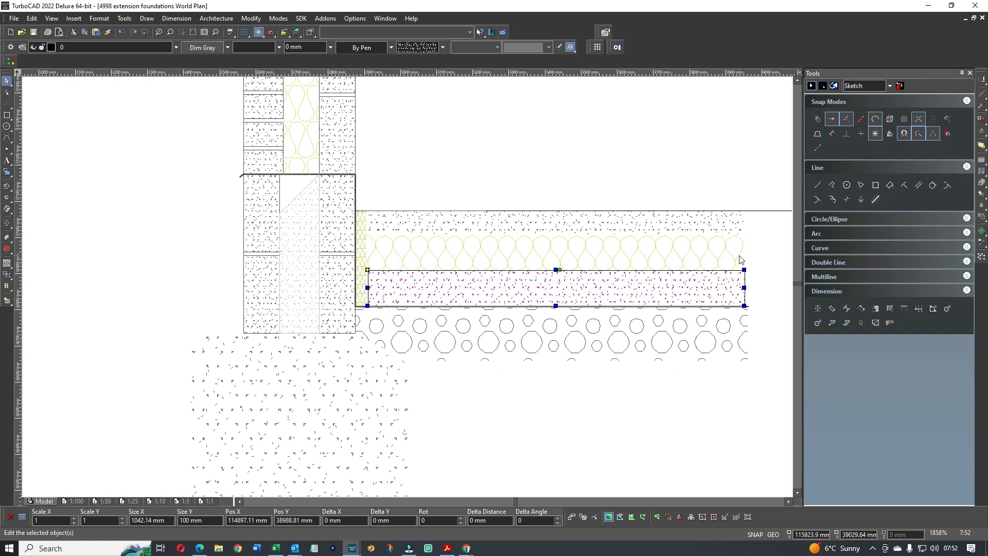
pyautogui.click(424, 251)
pyautogui.click(509, 404)
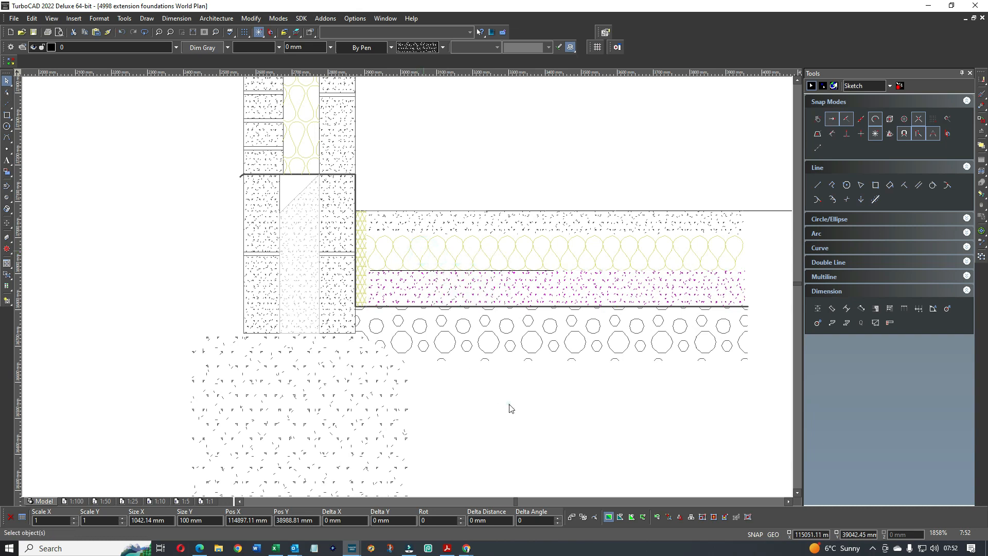
pyautogui.click(510, 405)
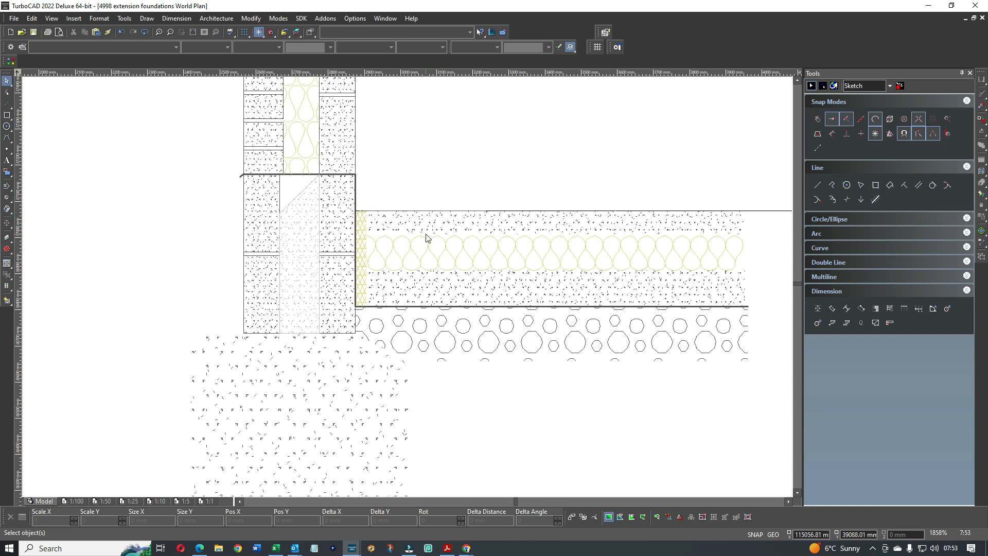
# Step: Delete the sample insulation-hatched rectangle beside the wall
pyautogui.scroll(-2, 426, 238)
pyautogui.click(430, 182)
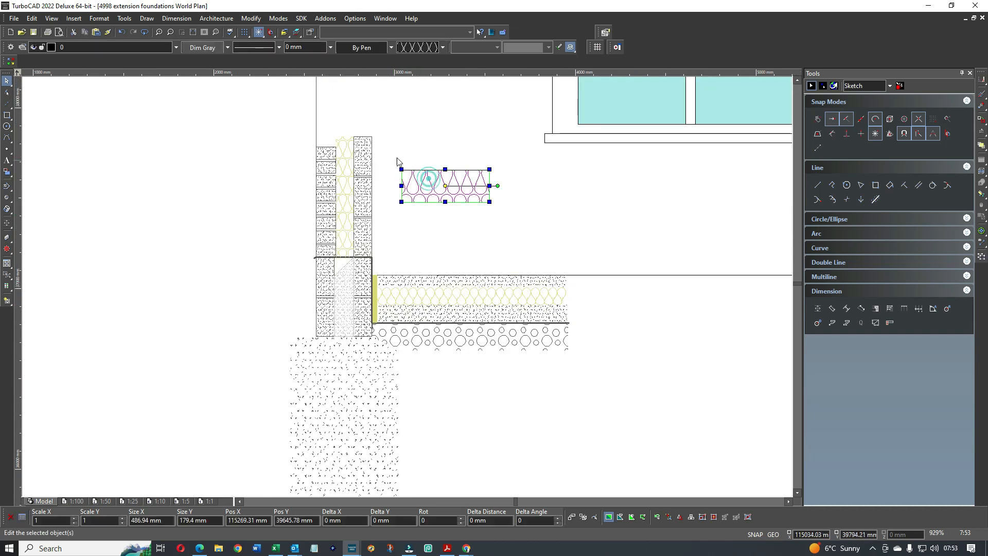
pyautogui.moveTo(391, 148); pyautogui.dragTo(520, 229)
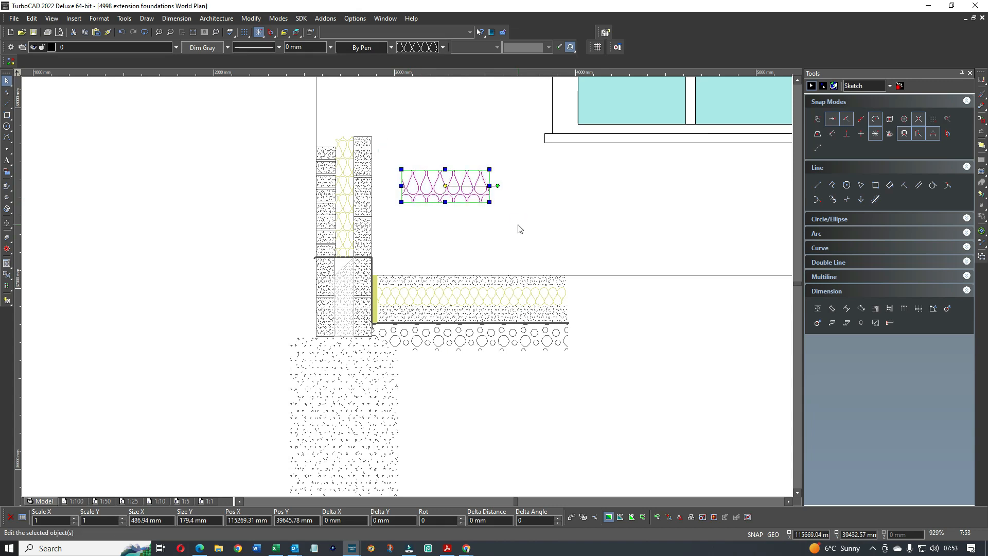
pyautogui.press('Delete')
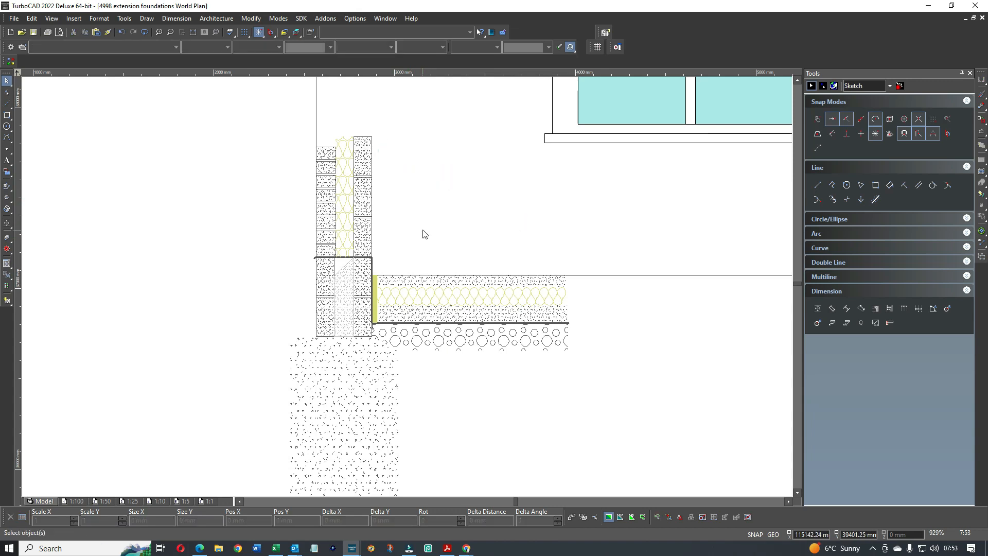
# Step: Paste the floor build-up notes, from the screed to the sand blinded hardcore, below the floor section beside the foundation
pyautogui.scroll(-2, 407, 289)
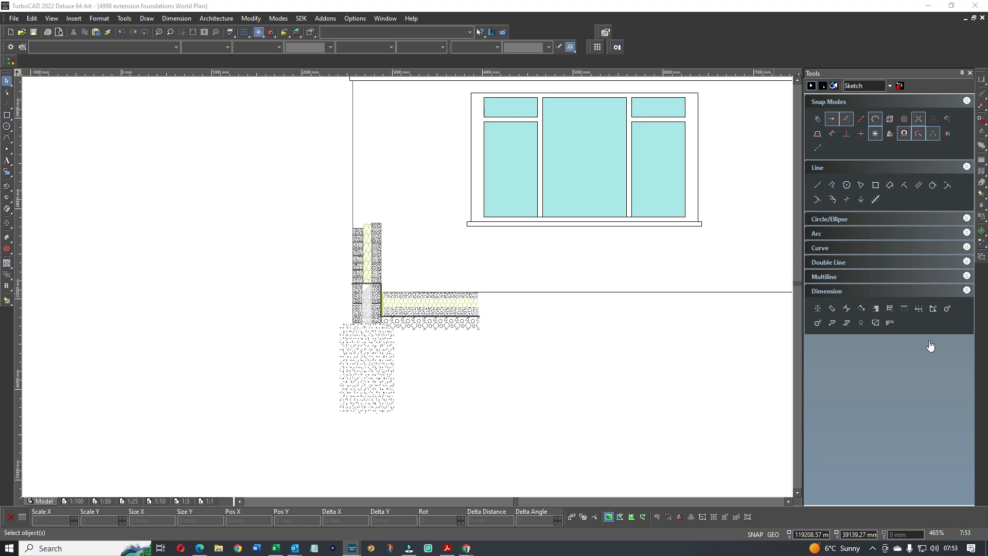
pyautogui.click(446, 376)
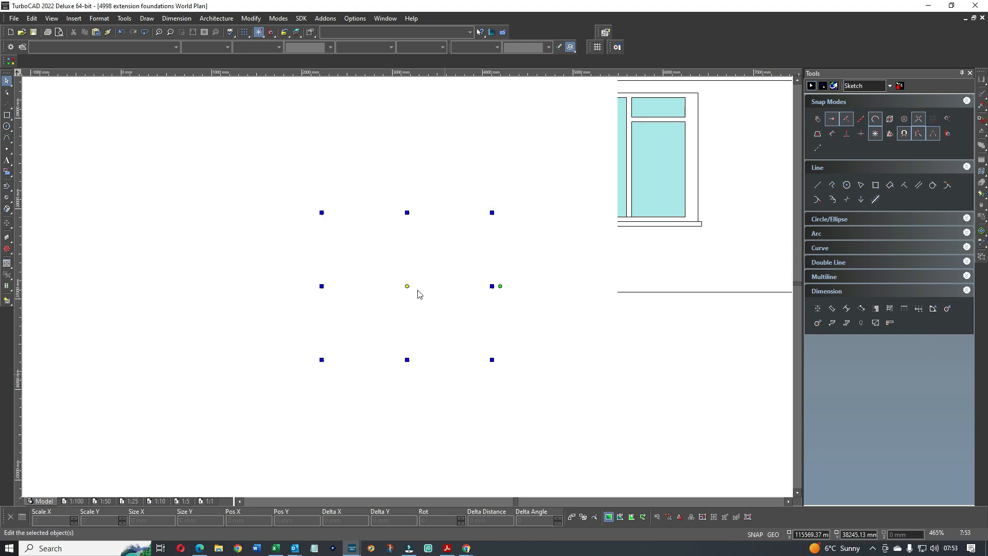
pyautogui.moveTo(408, 260)
pyautogui.mouseDown()
pyautogui.moveTo(530, 341)
pyautogui.moveTo(519, 375)
pyautogui.mouseUp()
pyautogui.scroll(-2, 550, 390)
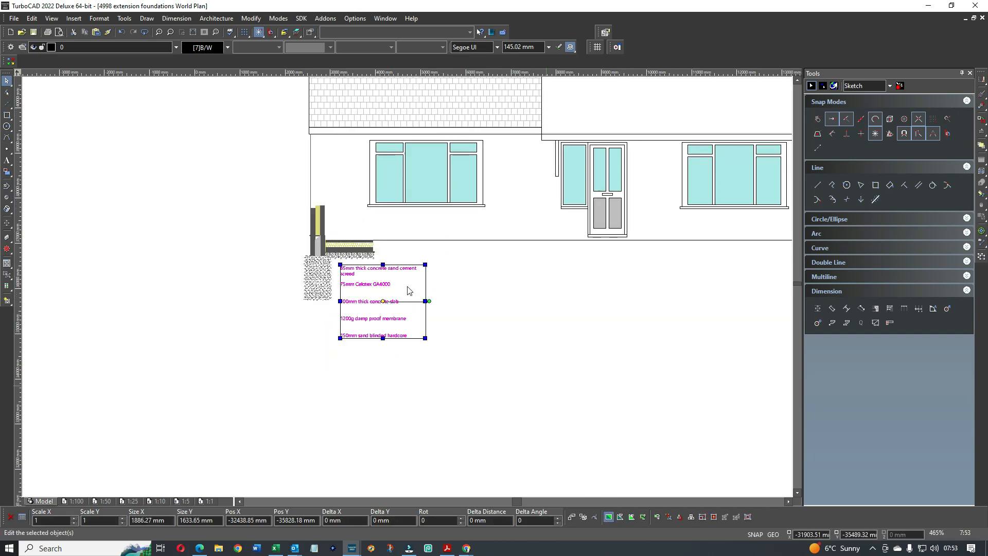
pyautogui.moveTo(408, 285); pyautogui.dragTo(412, 287)
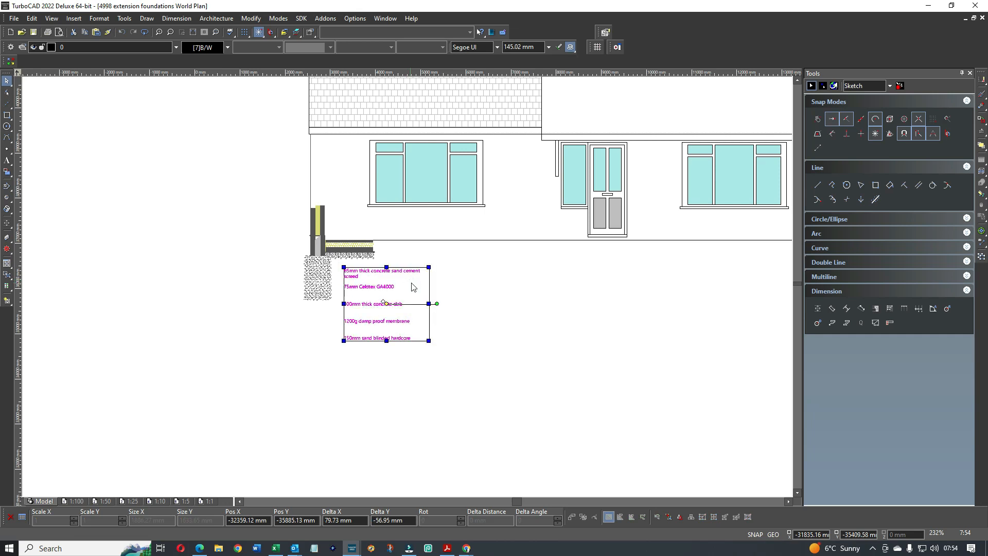
pyautogui.click(458, 283)
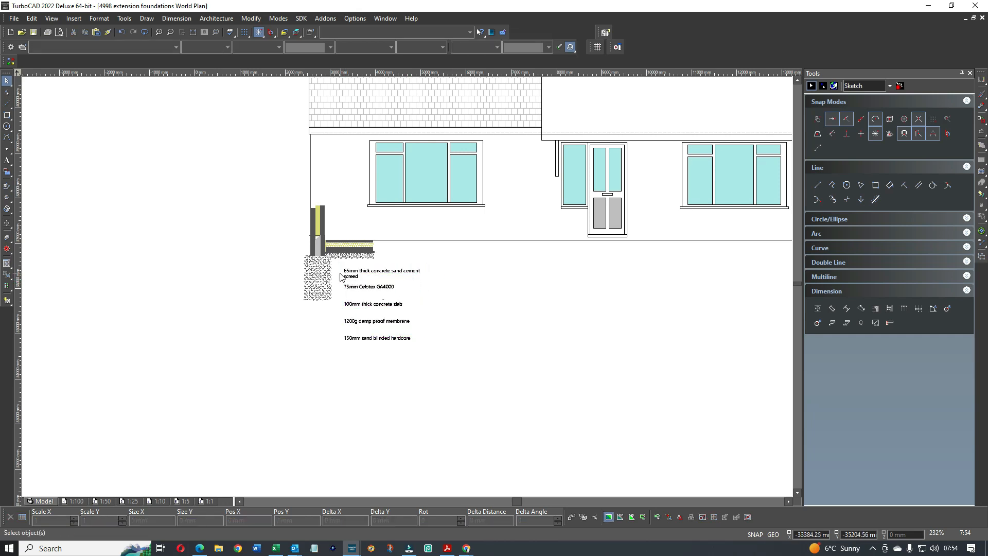
# Step: Move all five floor build-up notes together slightly down and farther away from the foundation
pyautogui.scroll(2, 409, 291)
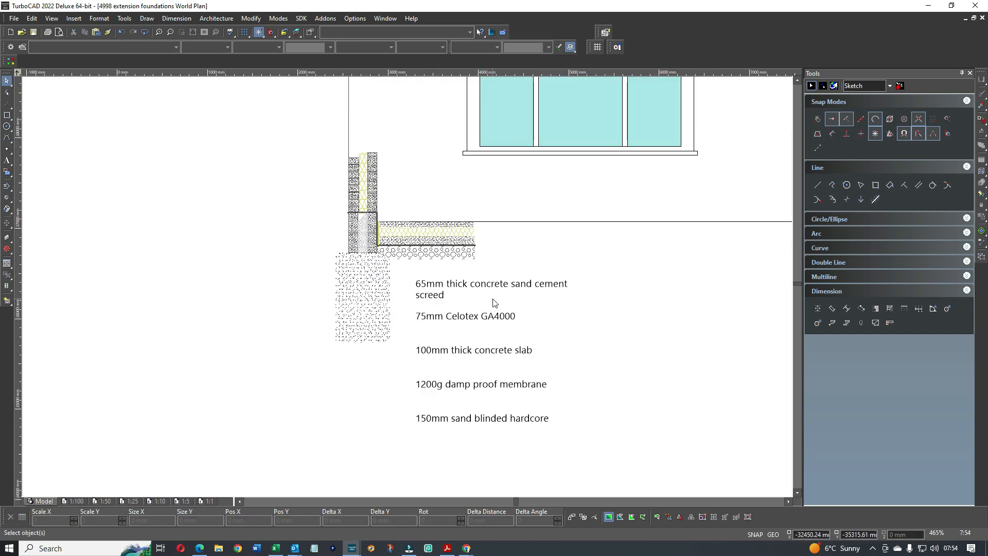
pyautogui.click(449, 298)
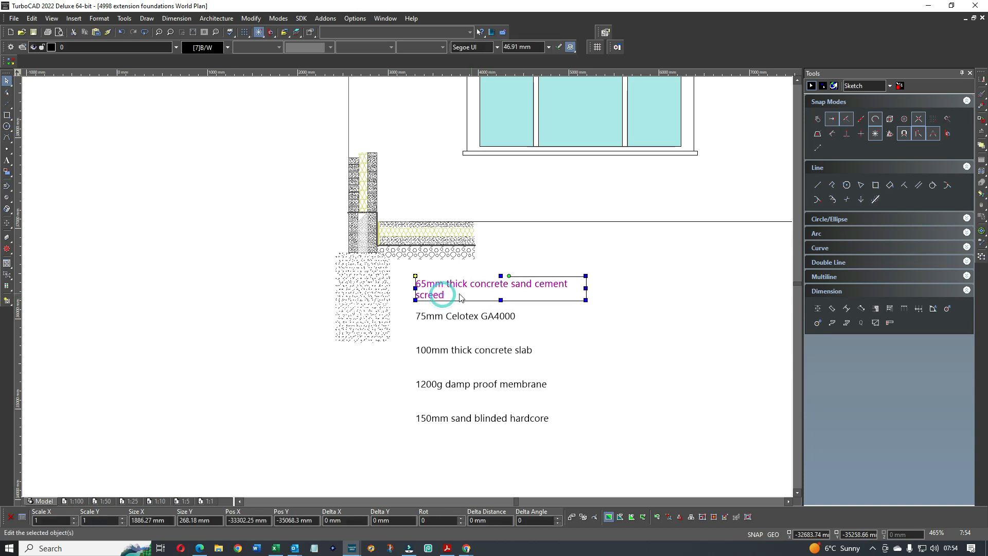
pyautogui.moveTo(406, 271); pyautogui.dragTo(588, 444)
pyautogui.moveTo(496, 337); pyautogui.dragTo(516, 348)
pyautogui.click(658, 325)
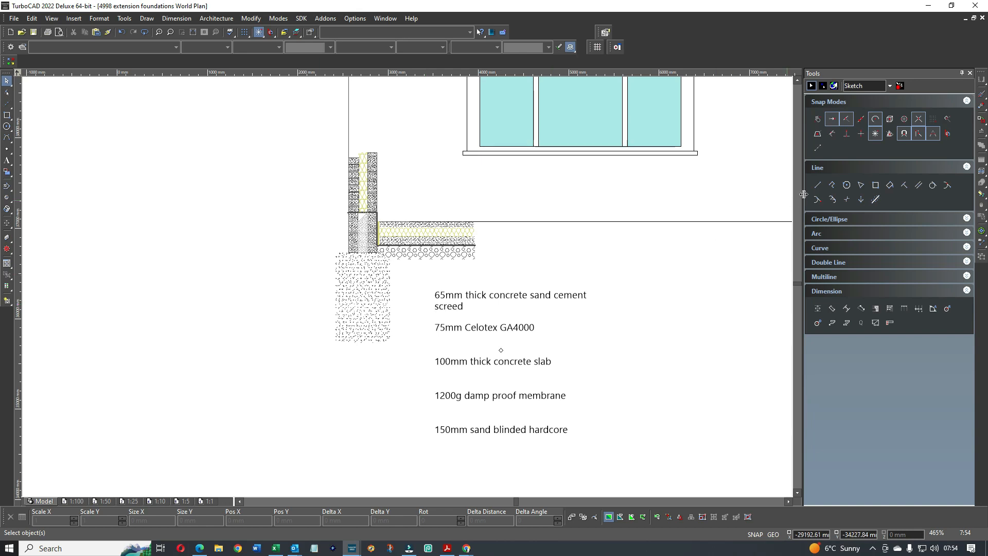
# Step: With snapping off for the end point, draw a vertical leader line from beside the screed note up into the screed layer
pyautogui.click(818, 185)
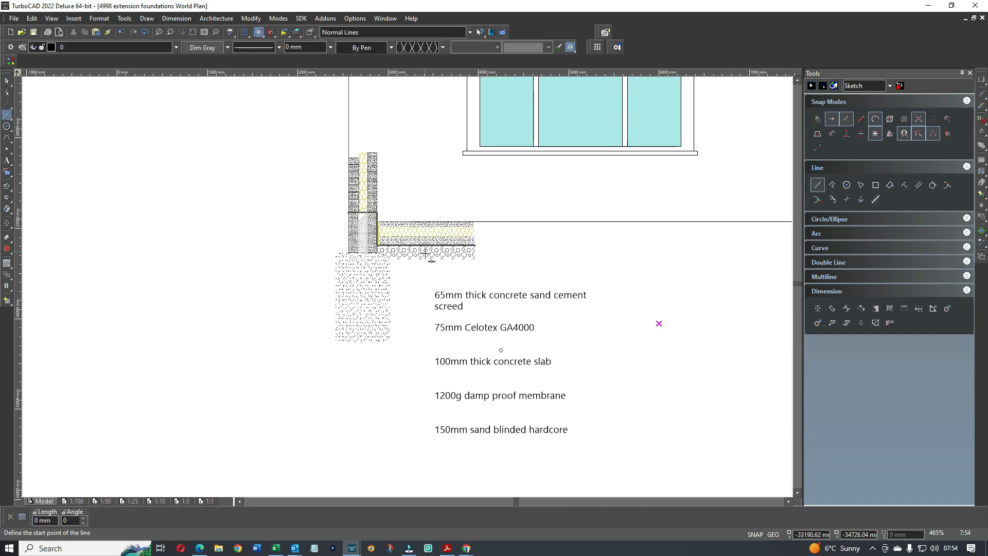
pyautogui.click(427, 298)
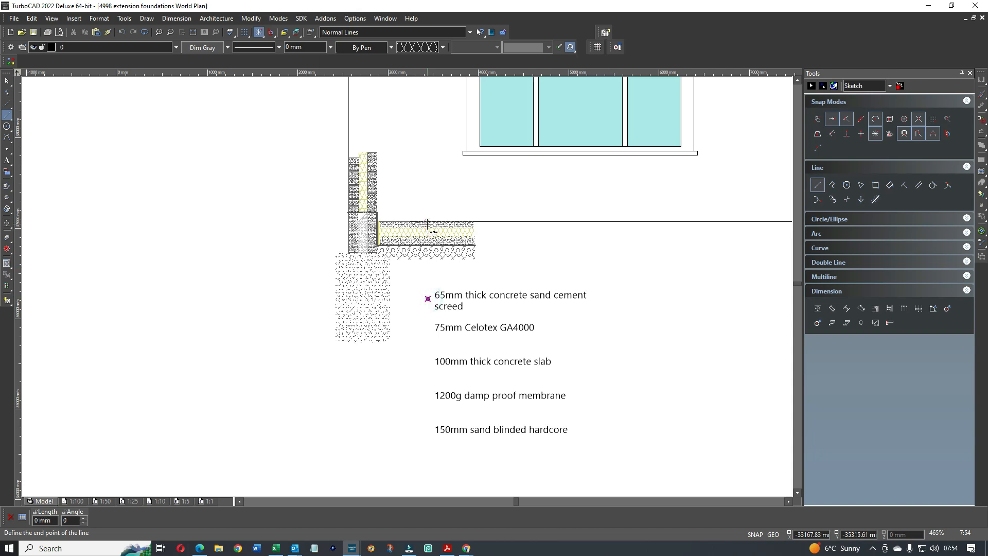
pyautogui.scroll(5, 427, 225)
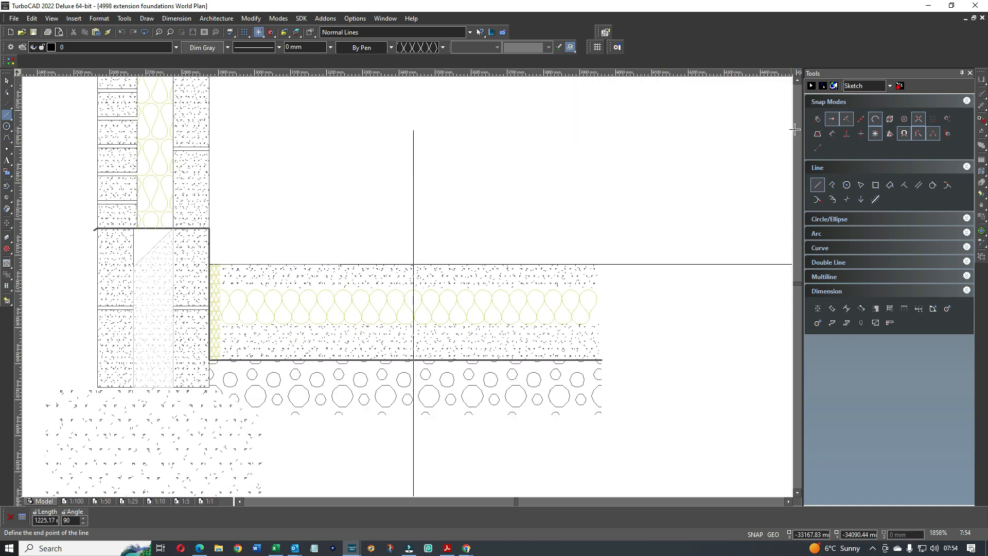
pyautogui.click(818, 119)
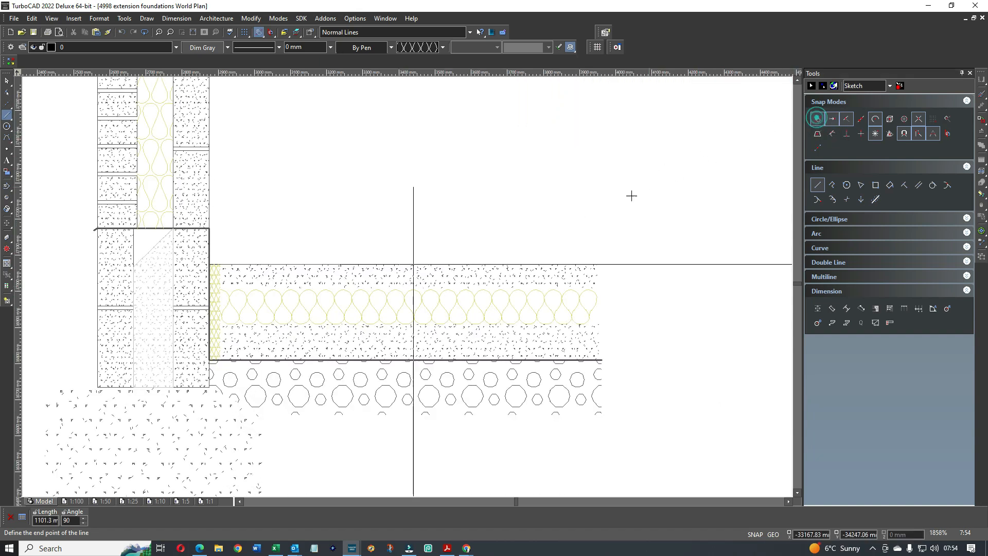
pyautogui.click(421, 276)
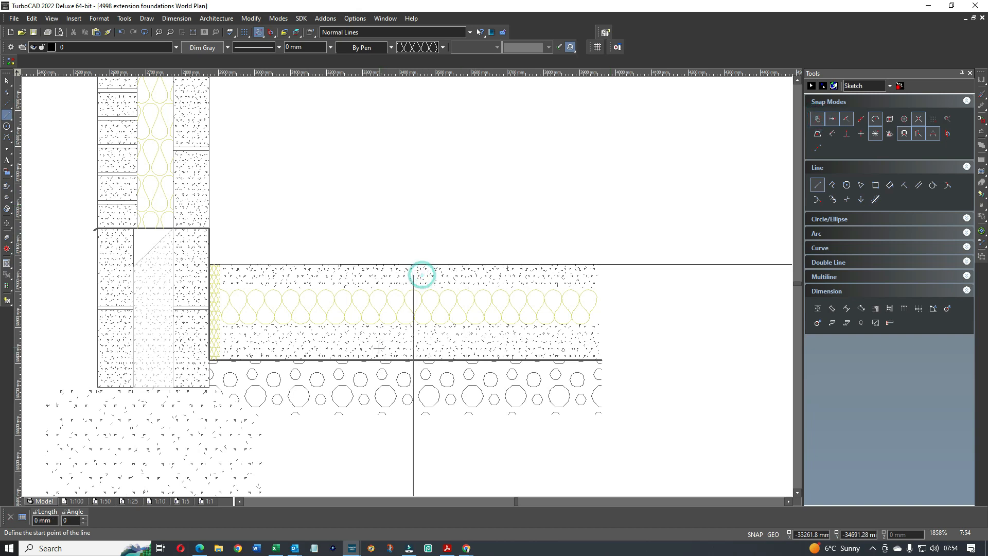
# Step: Draw vertical leader lines from beside the Celotex and concrete slab notes up into their insulation and slab layers
pyautogui.scroll(-3, 379, 349)
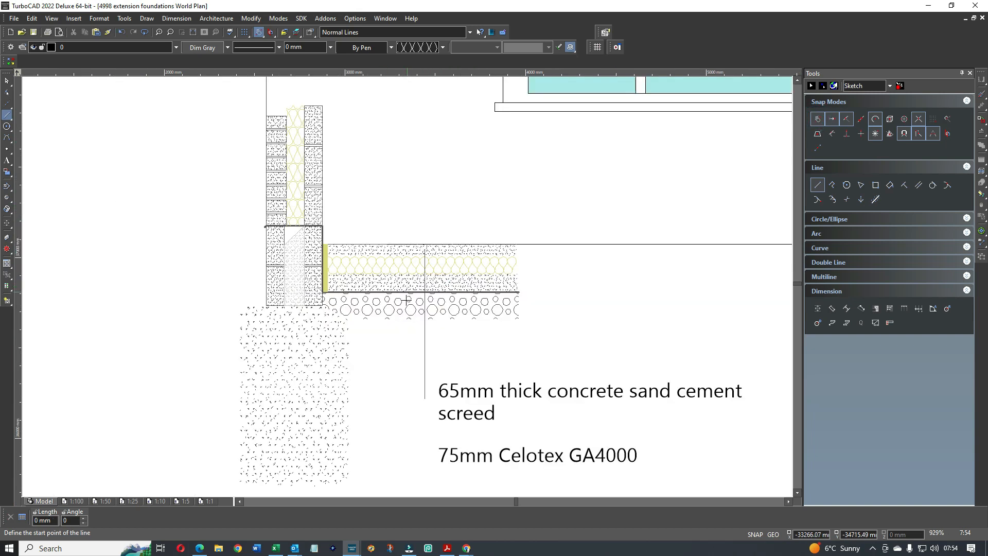
pyautogui.click(412, 454)
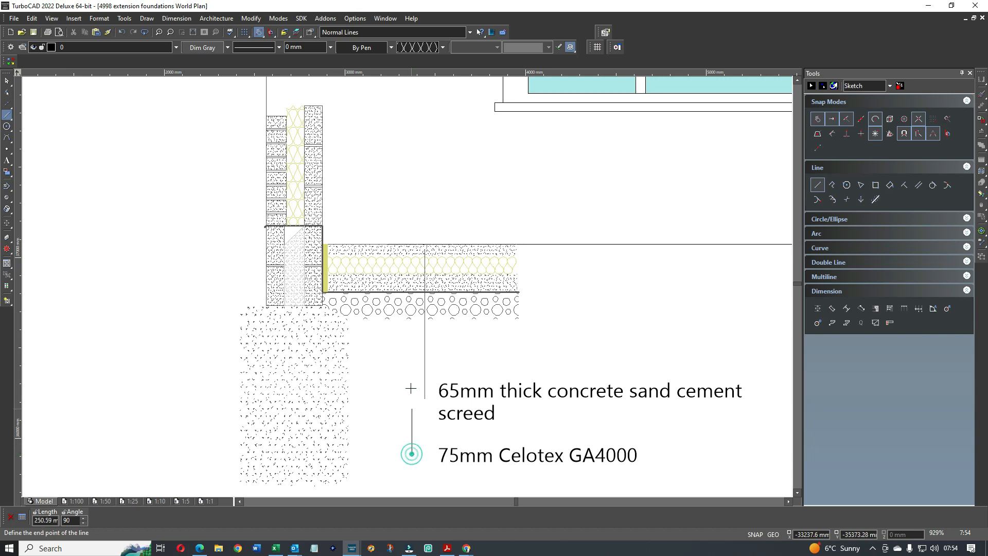
pyautogui.click(411, 265)
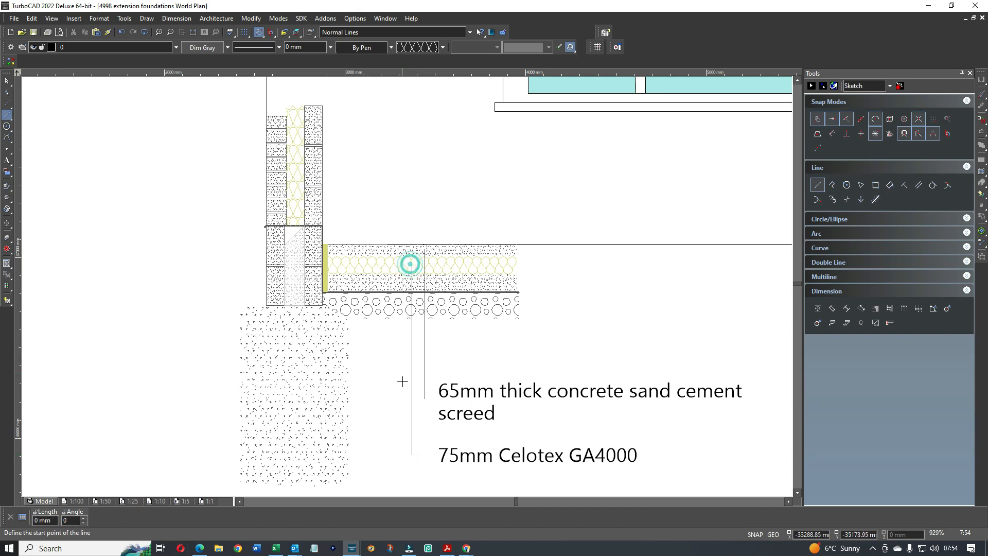
pyautogui.scroll(-2, 406, 286)
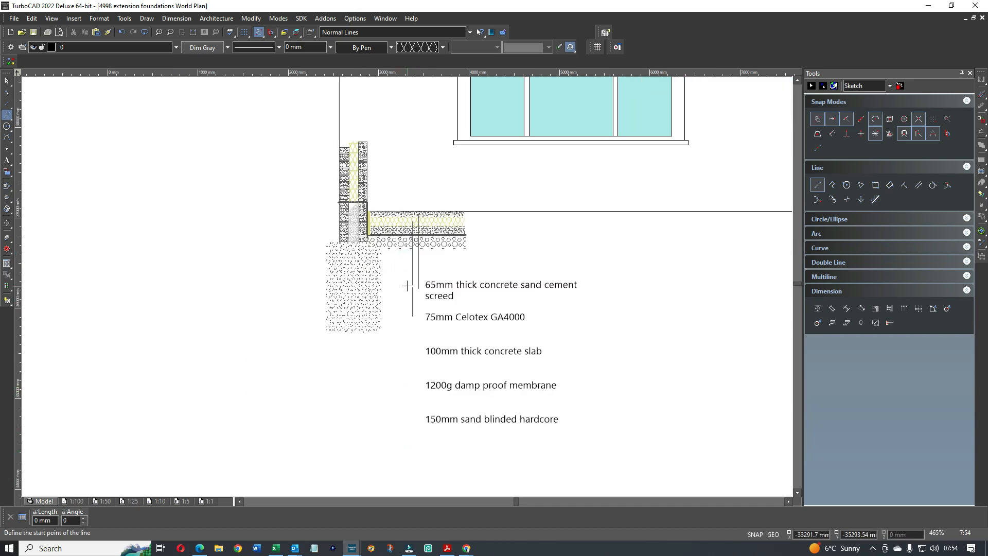
pyautogui.click(405, 352)
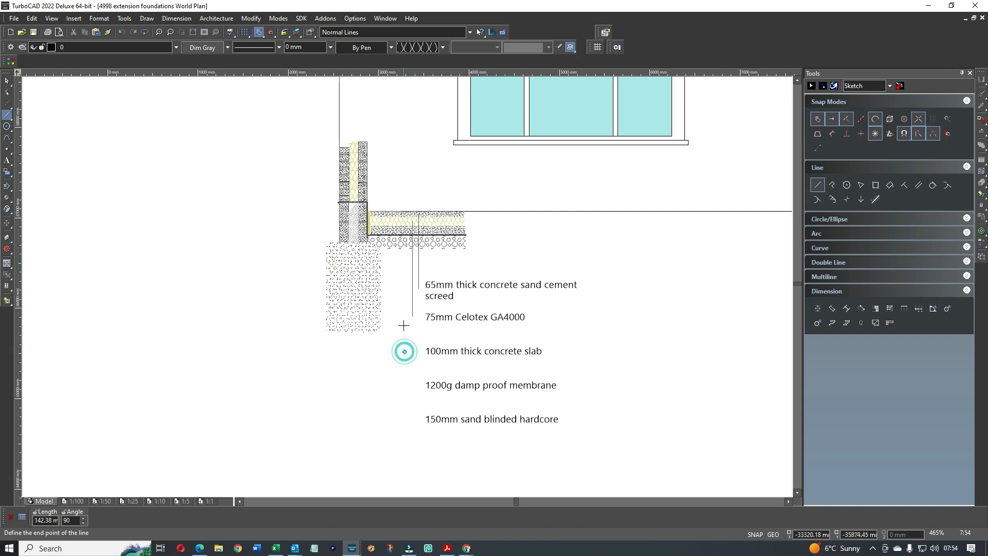
pyautogui.scroll(2, 403, 252)
pyautogui.click(400, 251)
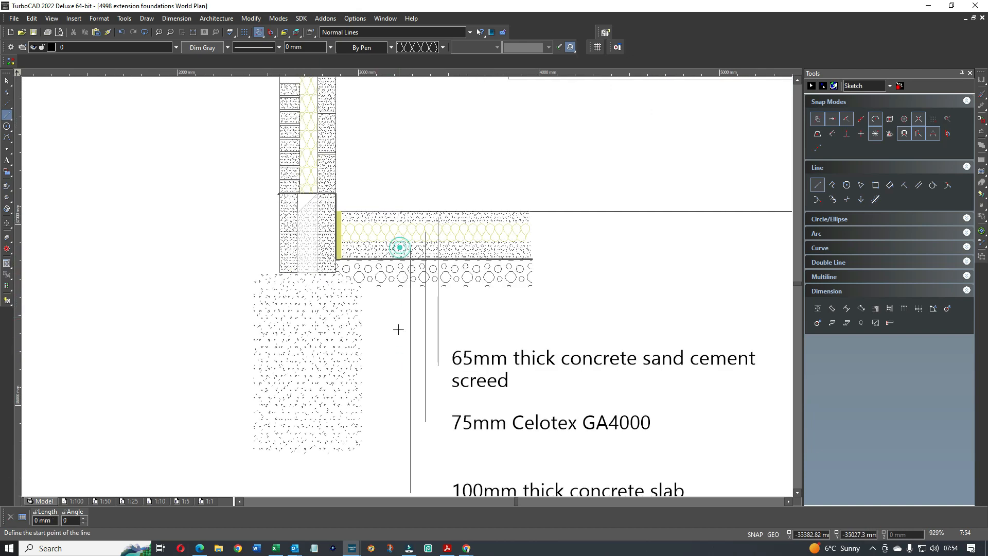
# Step: Draw vertical leader lines from beside the damp proof membrane and hardcore notes up to the membrane line and hardcore layer
pyautogui.scroll(-2, 407, 287)
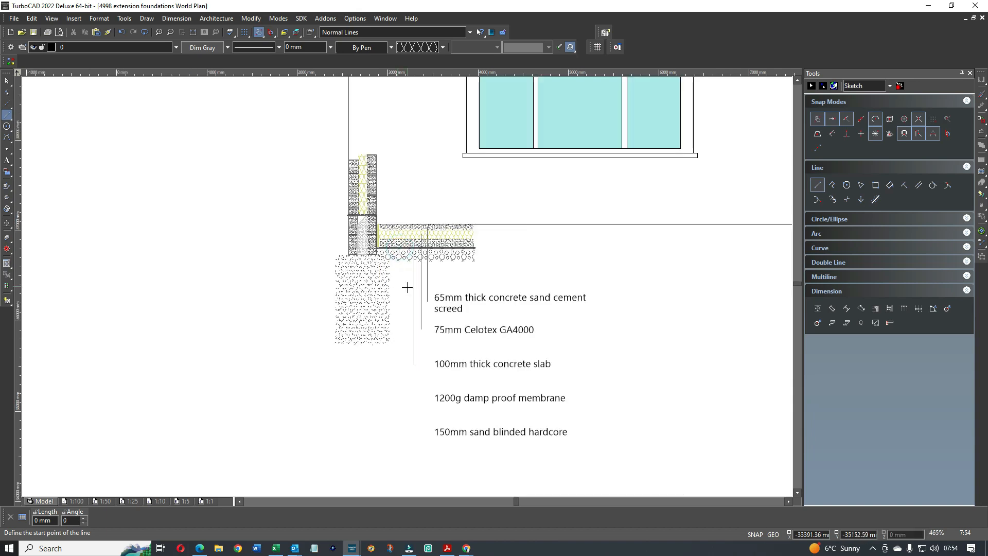
pyautogui.click(403, 399)
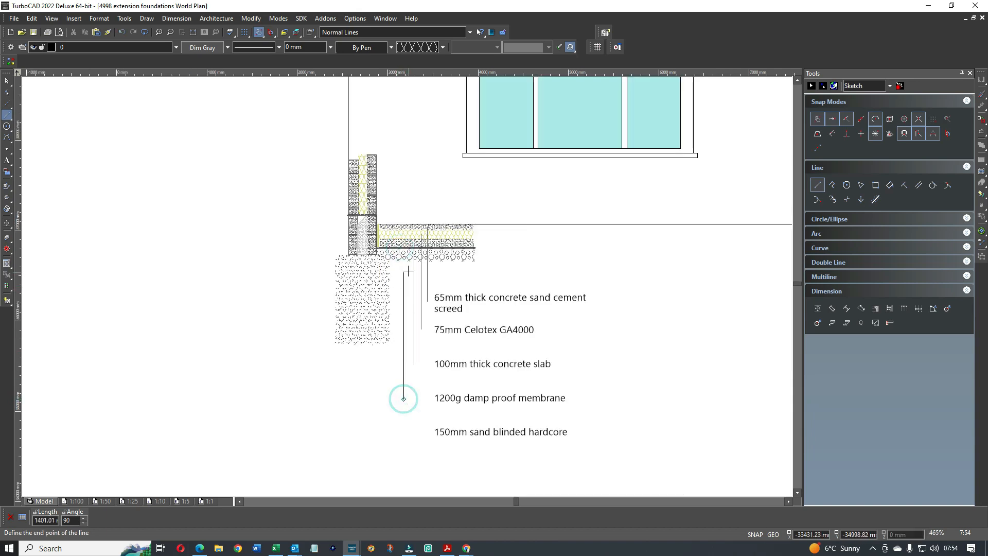
pyautogui.scroll(2, 407, 278)
pyautogui.scroll(2, 406, 282)
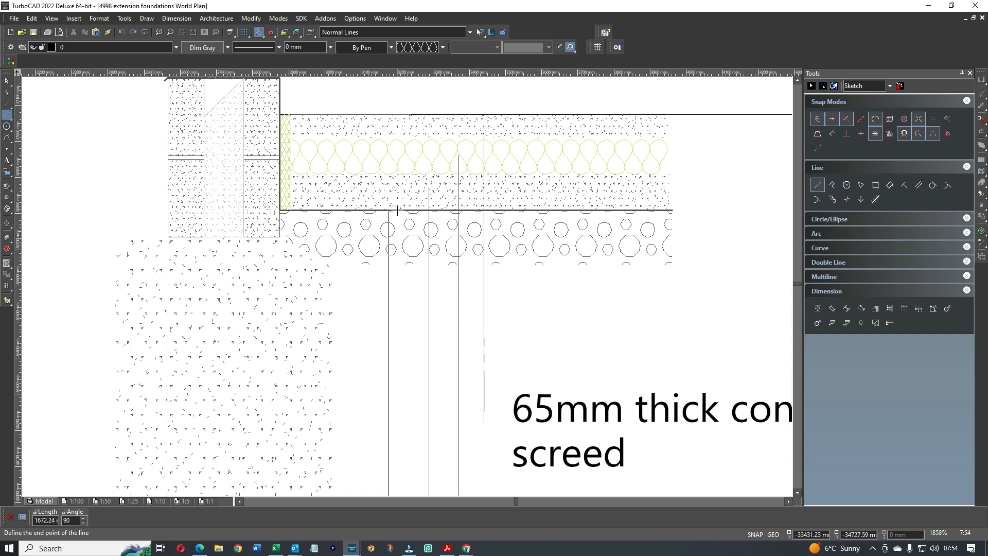
pyautogui.click(398, 210)
pyautogui.scroll(-4, 401, 308)
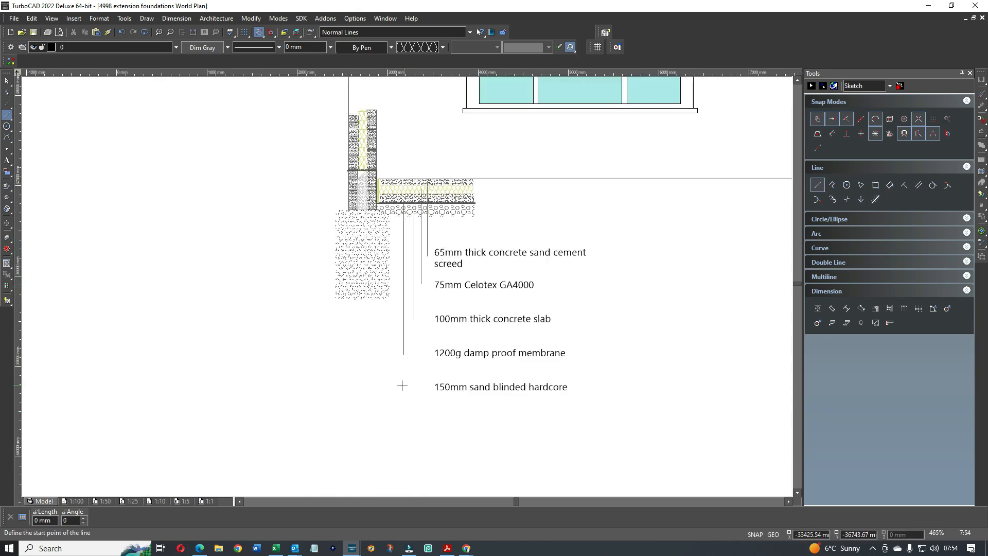
pyautogui.click(395, 383)
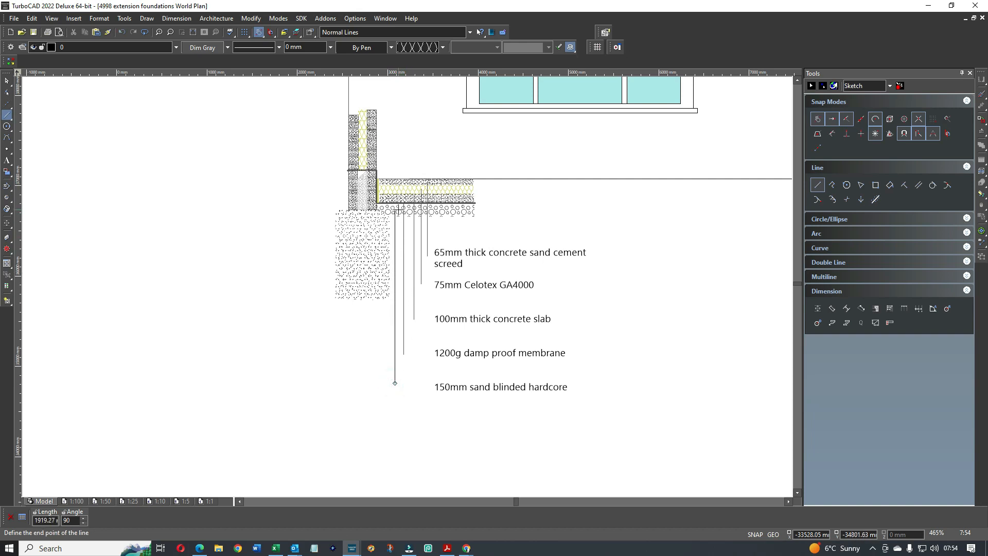
pyautogui.click(395, 212)
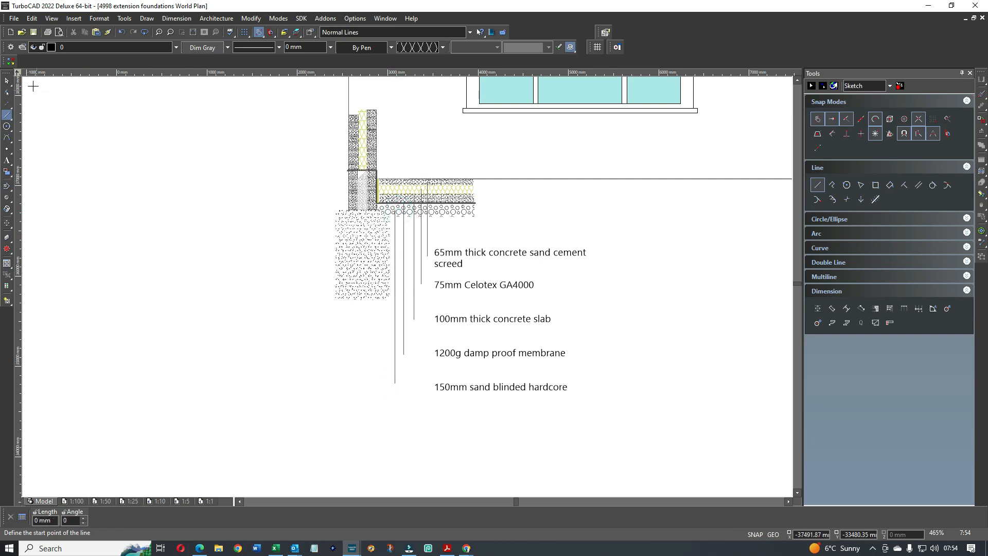
# Step: Move the screed leader line sideways by about 7 mm, away from the Celotex leader
pyautogui.click(8, 81)
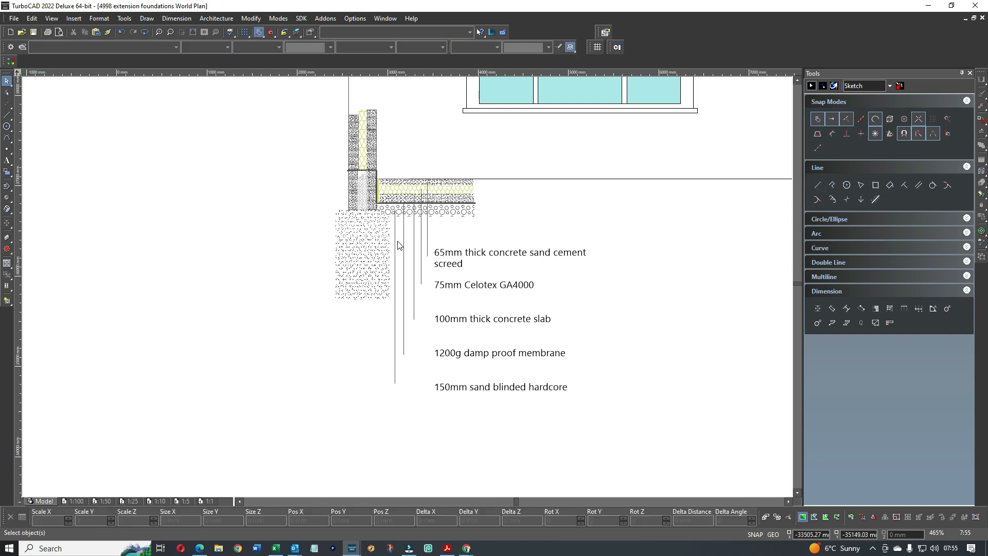
pyautogui.scroll(1, 397, 241)
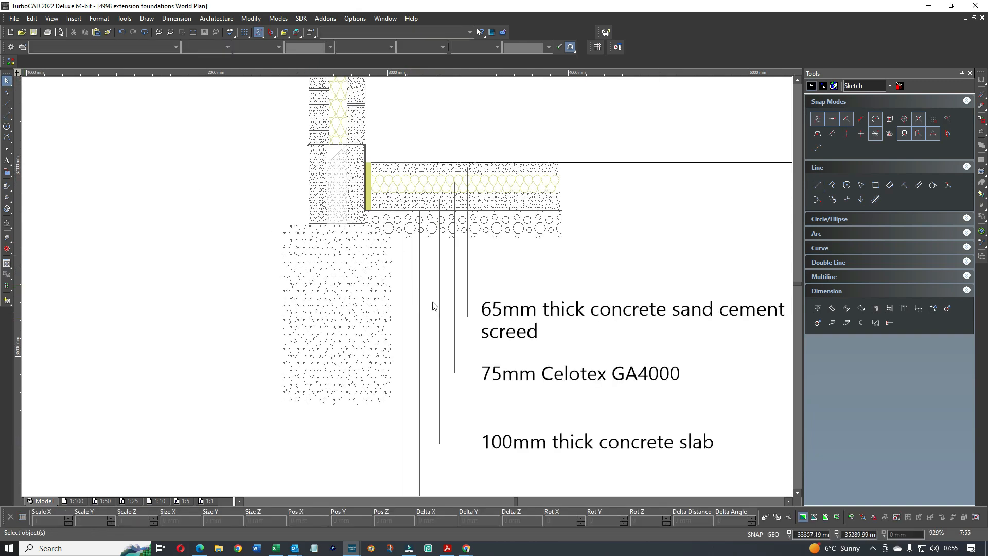
pyautogui.click(468, 270)
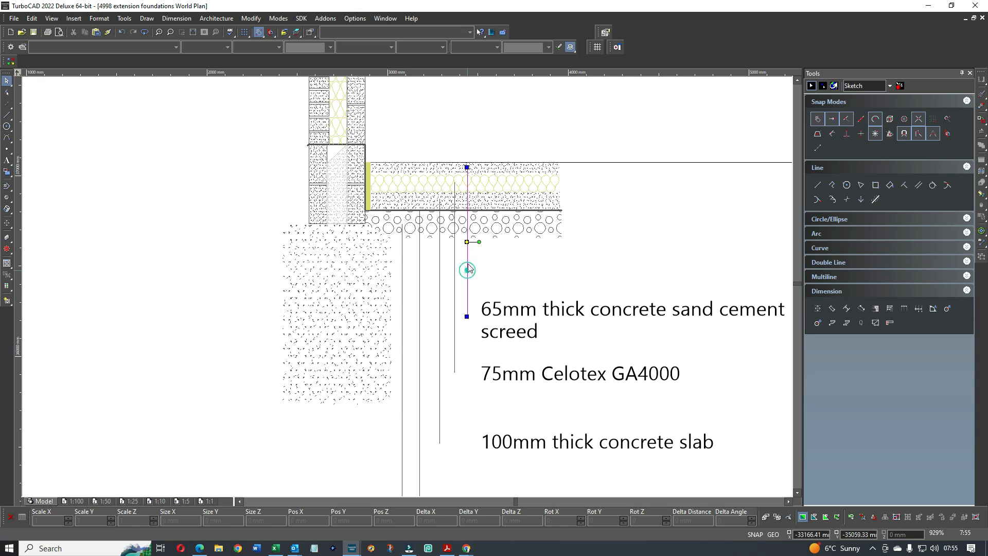
pyautogui.click(467, 242)
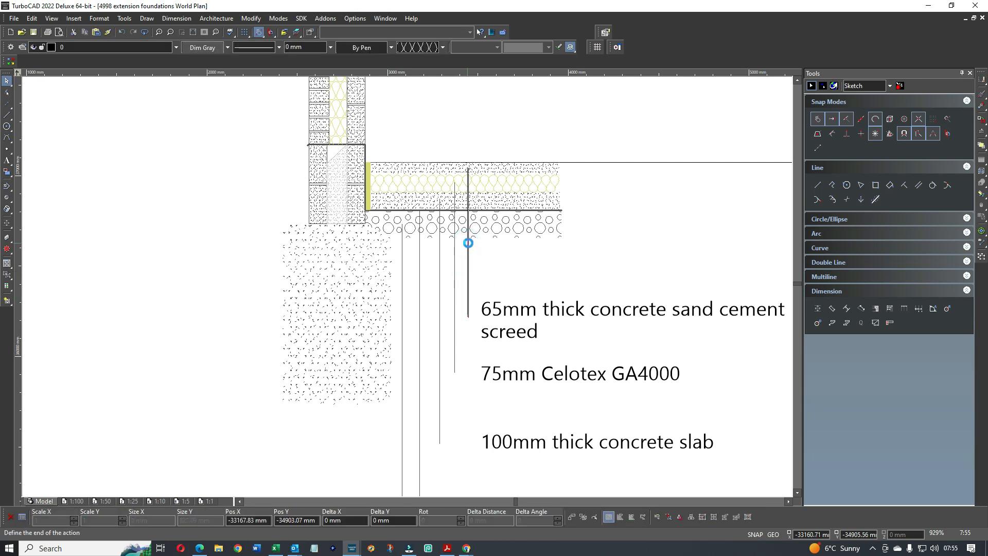
pyautogui.click(468, 242)
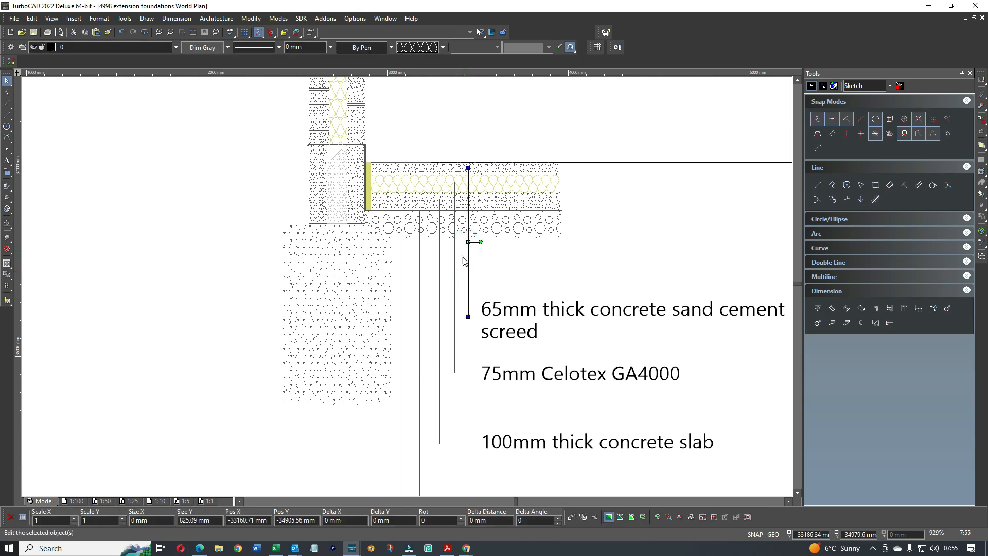
# Step: Move the damp proof membrane and hardcore leader lines together slightly toward the concrete slab leader, and clear the selection
pyautogui.click(426, 270)
pyautogui.click(397, 271)
pyautogui.click(409, 282)
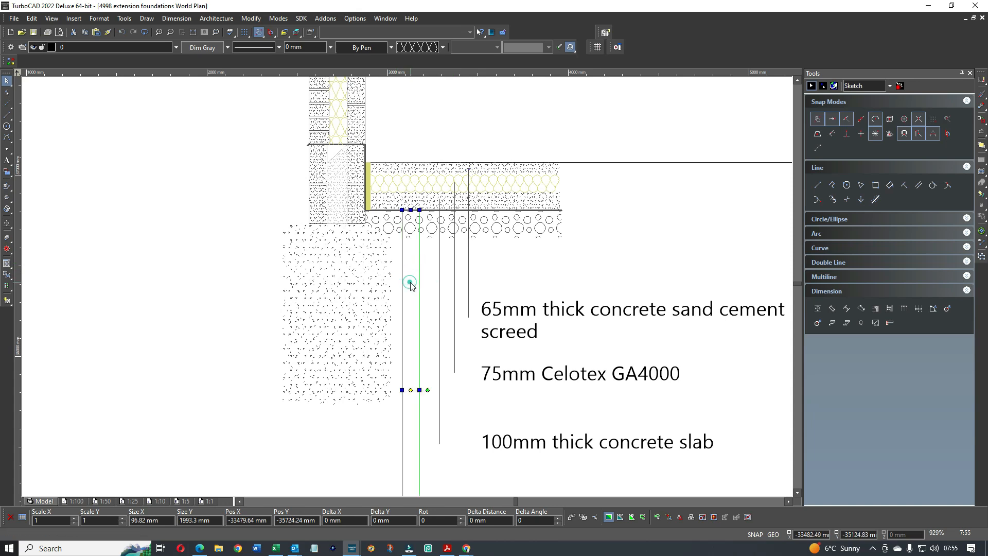
pyautogui.click(414, 286)
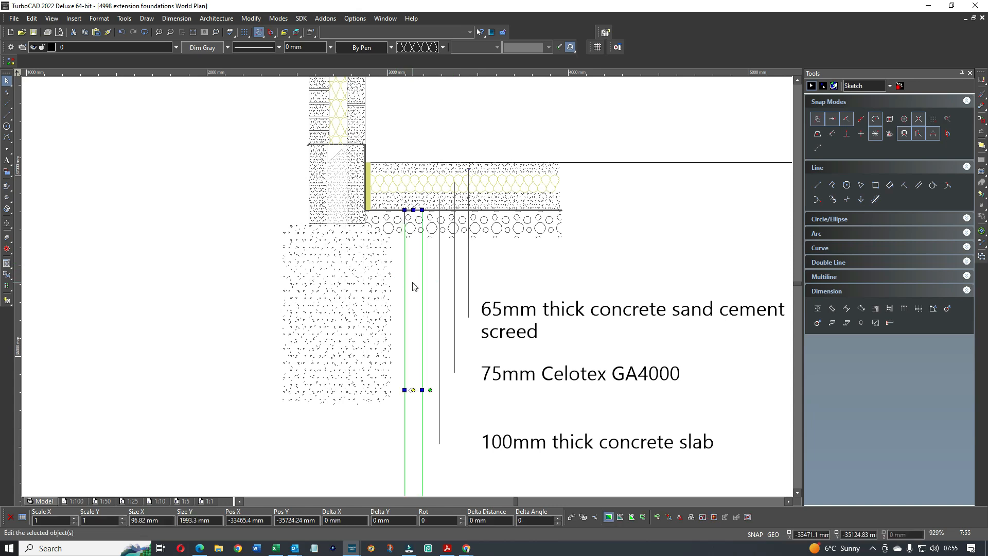
pyautogui.moveTo(413, 285); pyautogui.dragTo(416, 286)
pyautogui.click(575, 273)
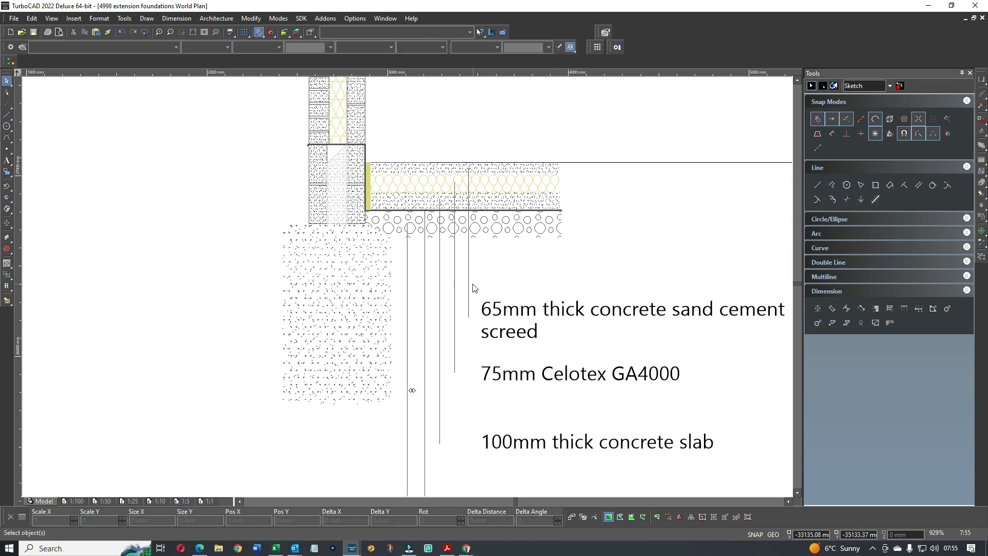
# Step: Draw a short horizontal line from the lower end of the screed leader to the screed note, snapping only its start point
pyautogui.click(818, 185)
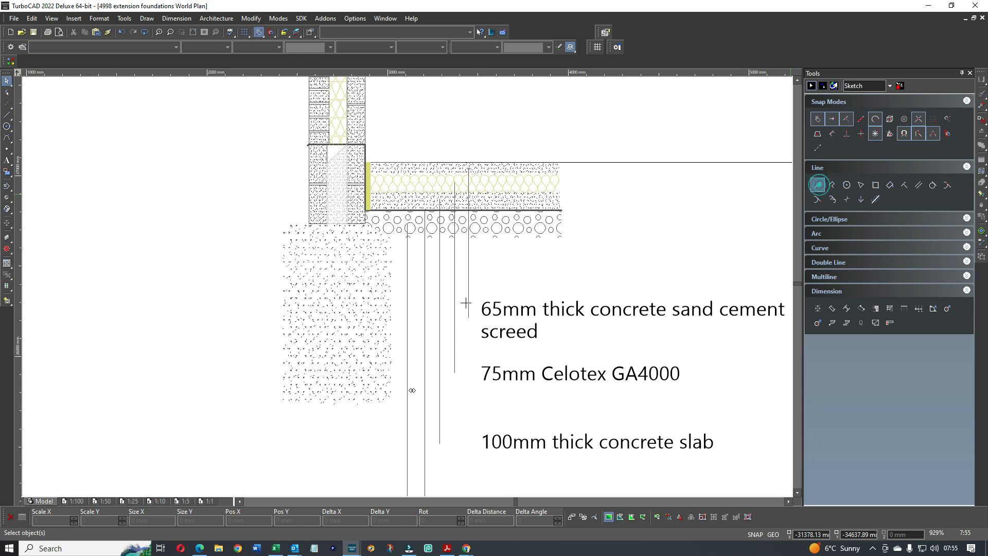
pyautogui.click(817, 119)
pyautogui.click(467, 318)
pyautogui.click(469, 317)
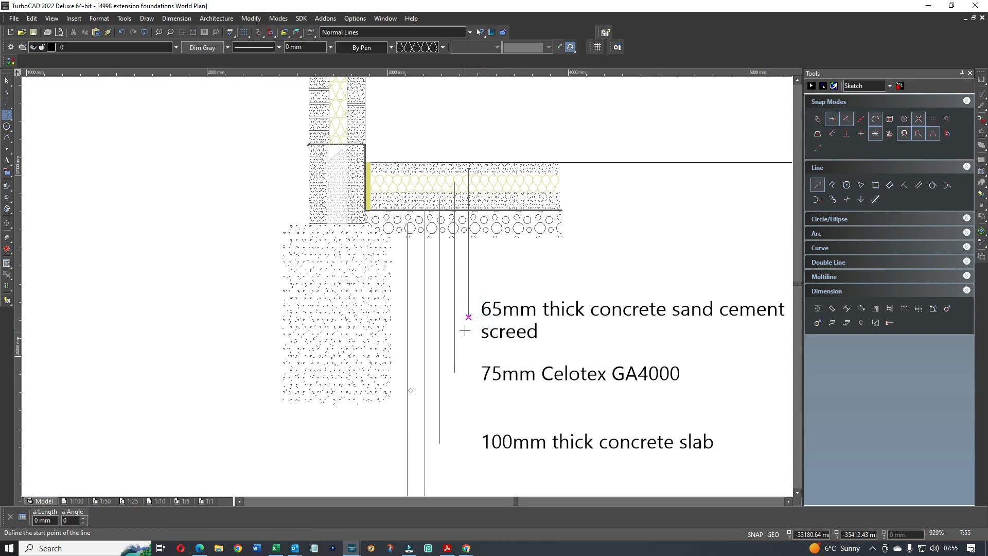
pyautogui.click(469, 317)
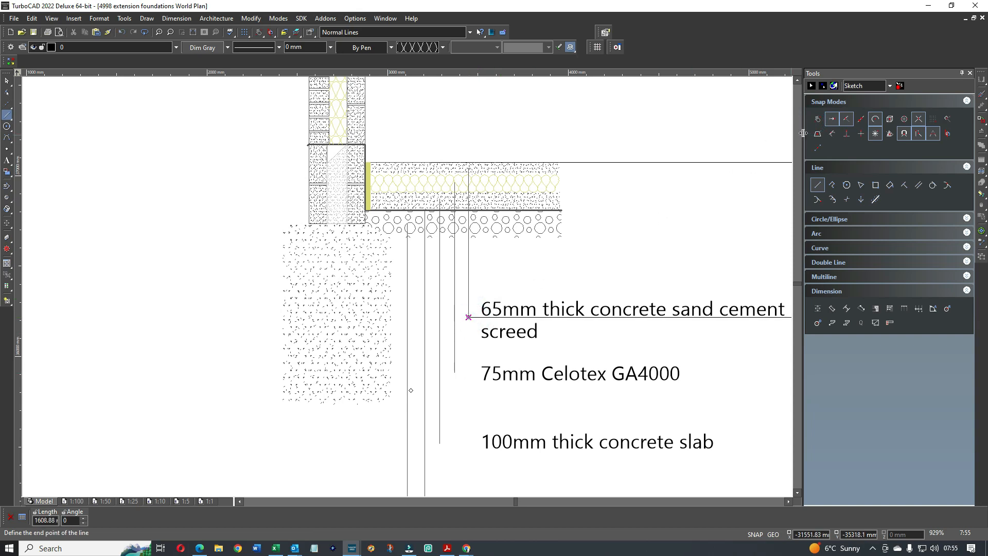
pyautogui.click(817, 120)
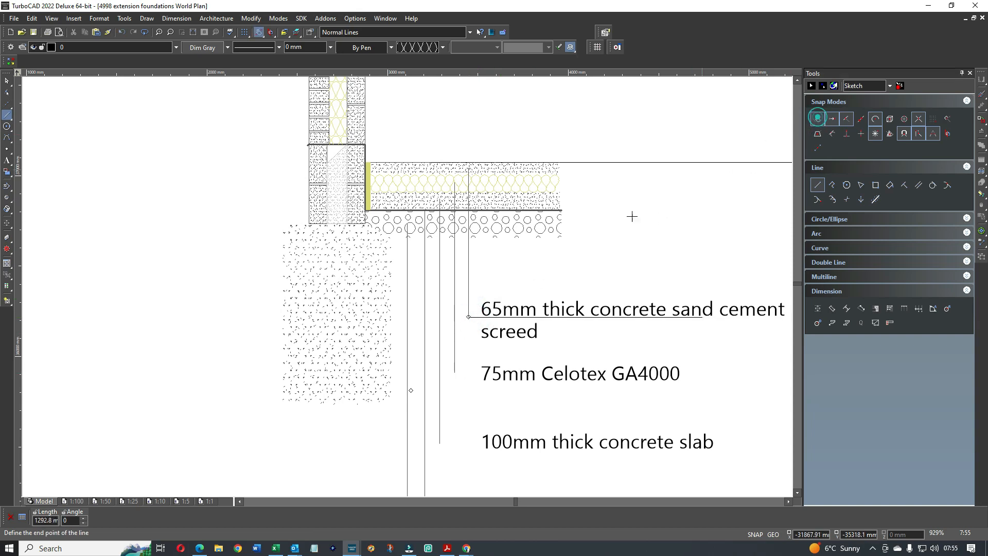
pyautogui.click(480, 318)
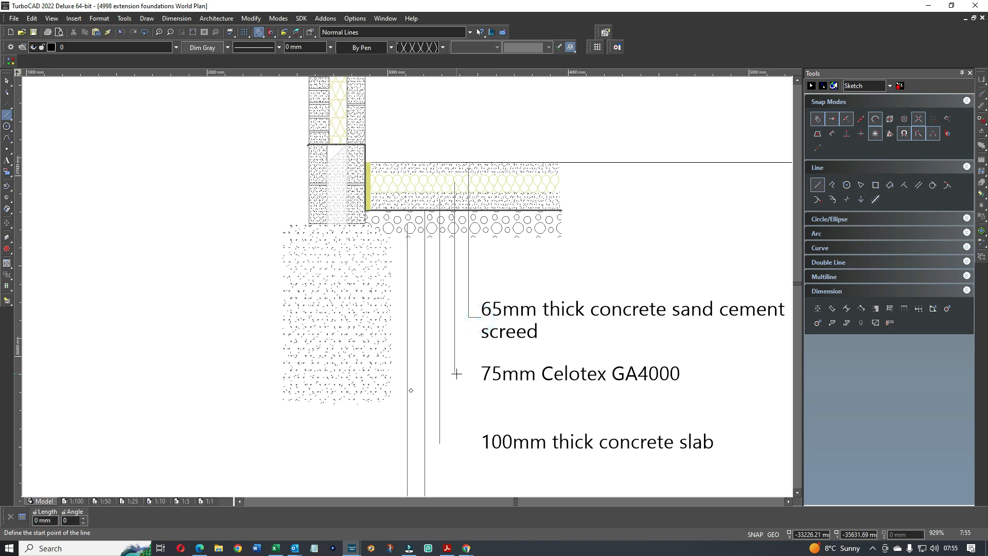
# Step: With snapping restored, draw a short horizontal line from the lower end of the Celotex leader to the 75mm Celotex GA4000 note
pyautogui.scroll(2, 458, 381)
pyautogui.scroll(-1, 406, 286)
pyautogui.scroll(-1, 407, 286)
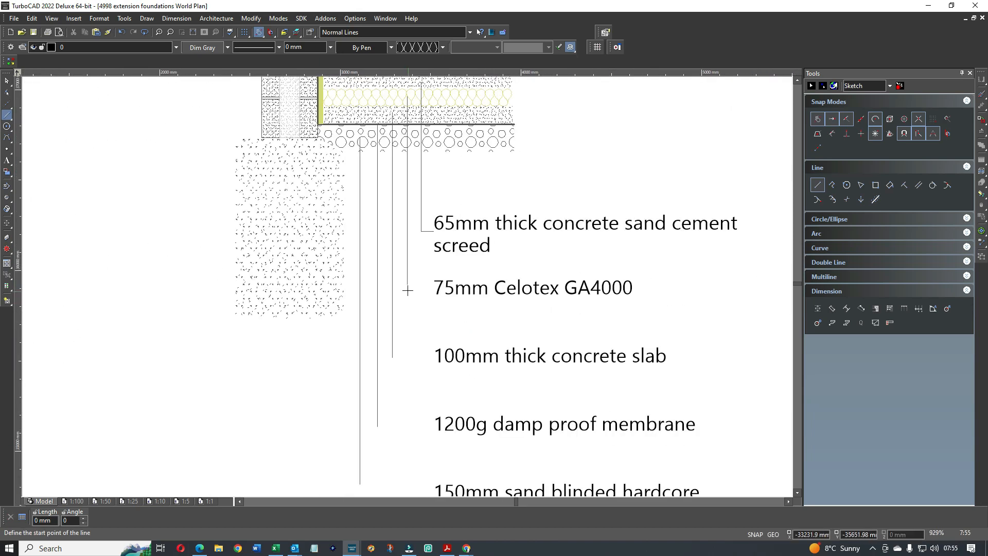
pyautogui.click(816, 121)
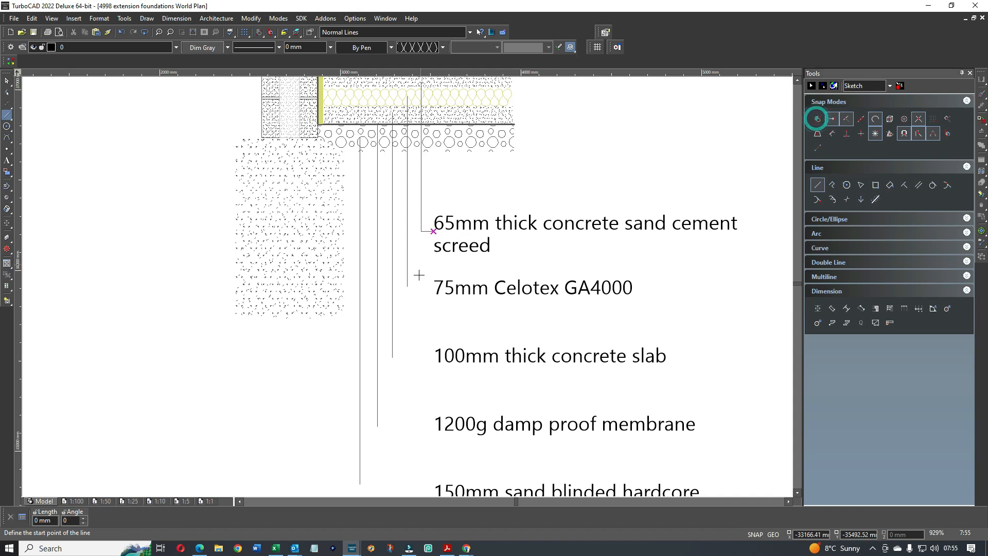
pyautogui.click(408, 286)
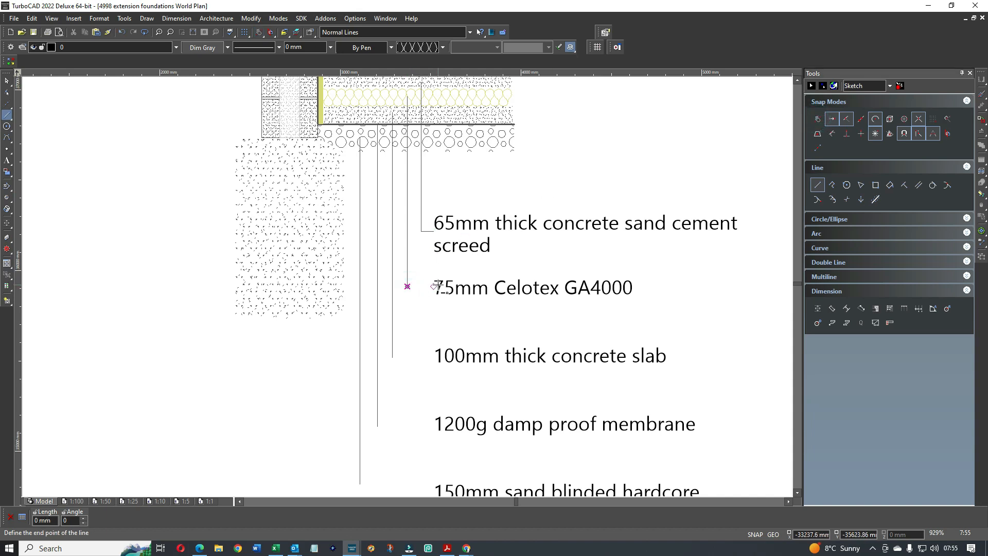
pyautogui.click(423, 286)
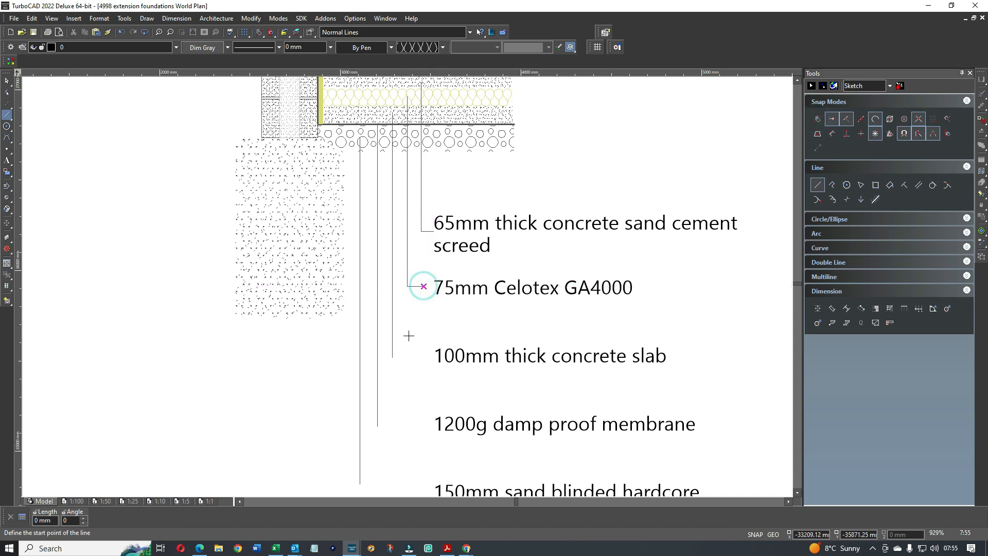
# Step: Draw horizontal lines from the lower ends of the slab and membrane leaders to the concrete slab and damp proof membrane notes
pyautogui.click(393, 356)
pyautogui.click(421, 356)
pyautogui.click(377, 426)
pyautogui.click(417, 425)
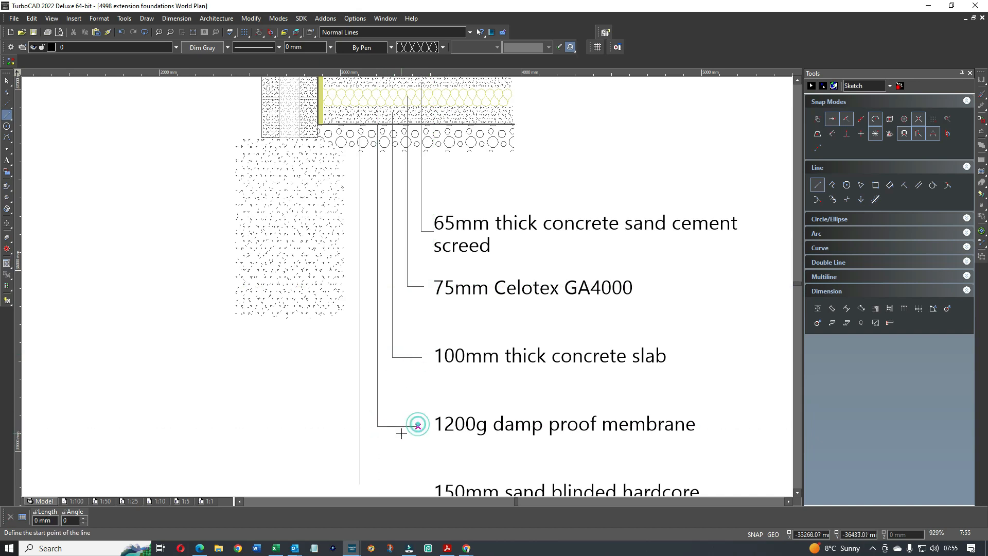
# Step: Draw a horizontal line from the lower end of the hardcore leader to the 150mm sand blinded hardcore note
pyautogui.scroll(-2, 403, 283)
pyautogui.scroll(4, 404, 291)
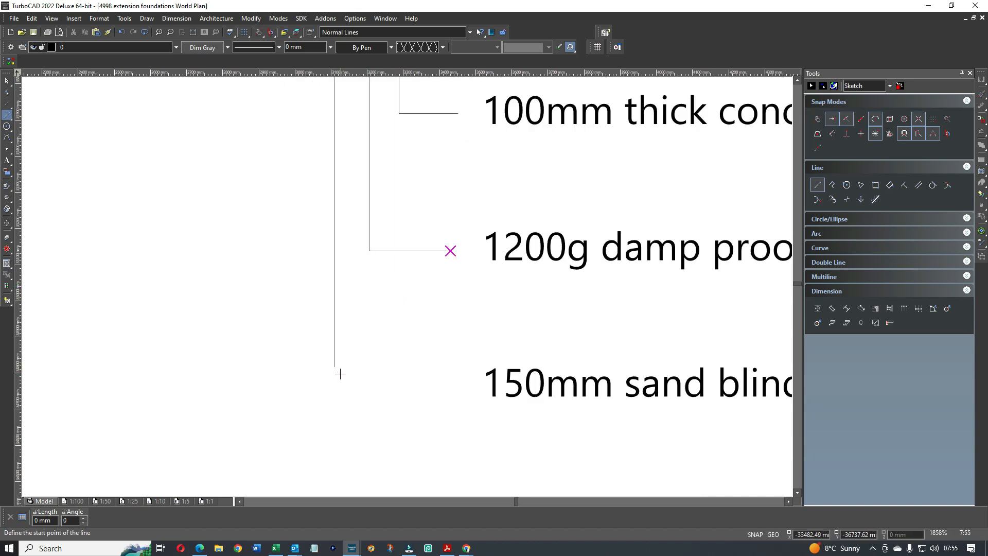
pyautogui.click(335, 367)
pyautogui.click(442, 367)
pyautogui.scroll(-2, 416, 264)
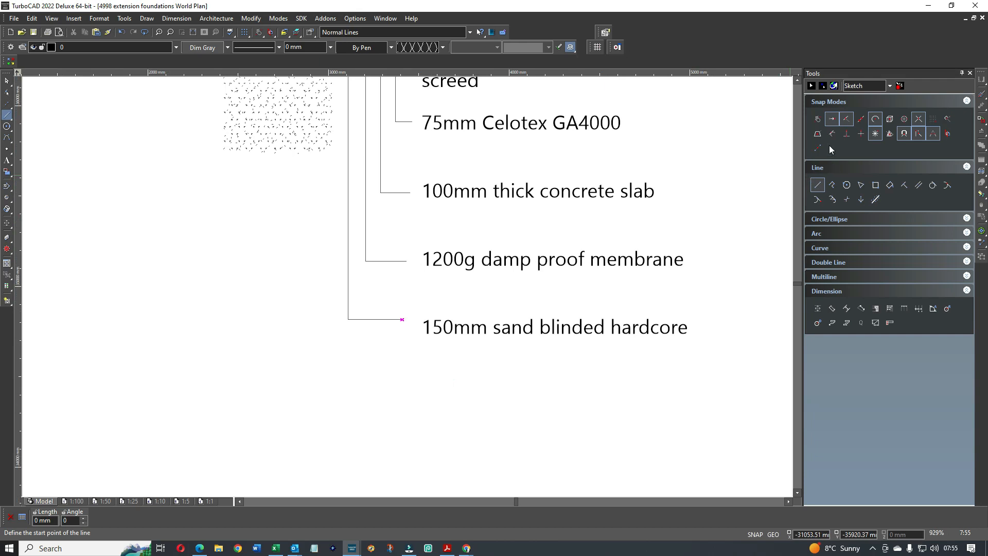
pyautogui.scroll(-2, 410, 286)
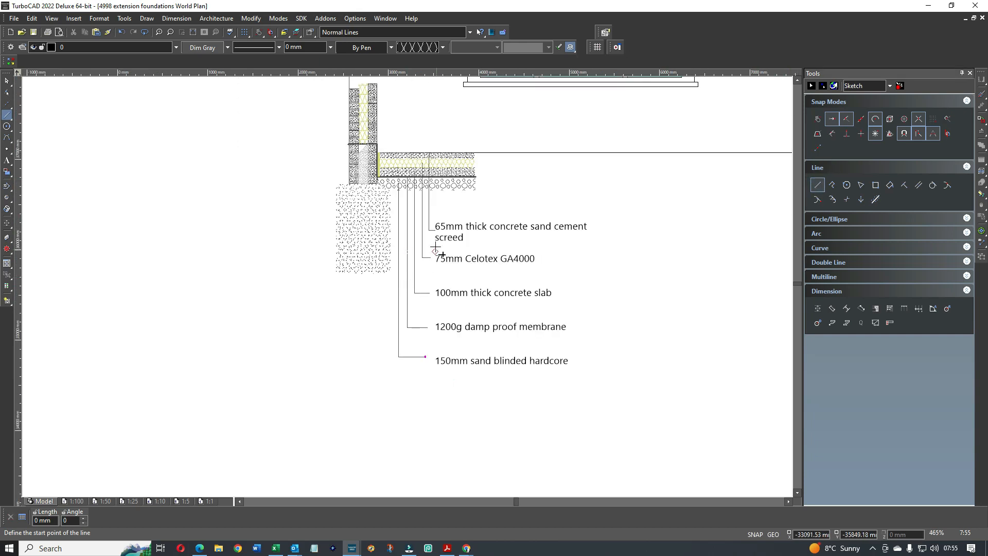
# Step: Draw a vertical guide line down from the end of the screed leader's horizontal line, and shift all the floor notes slightly away from it
pyautogui.scroll(2, 435, 240)
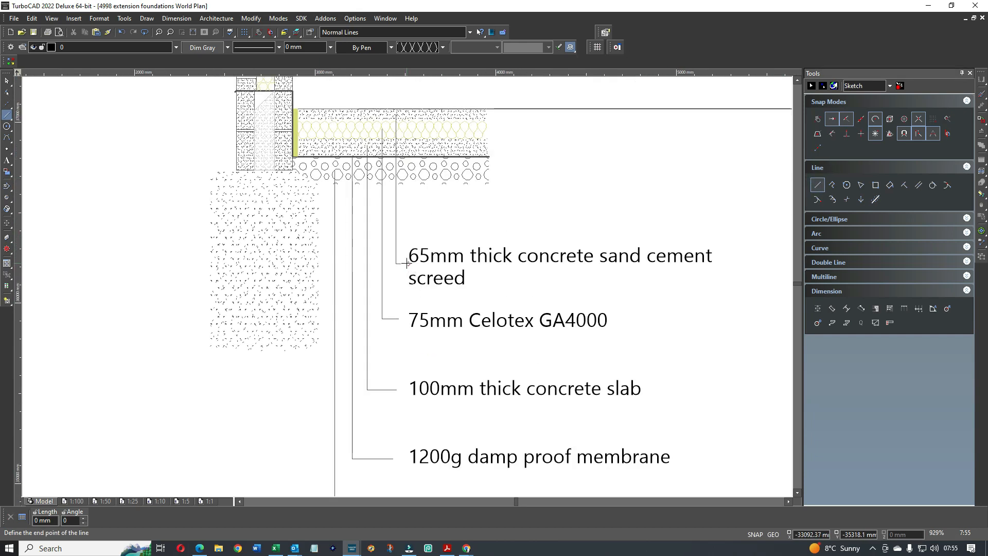
pyautogui.scroll(-2, 404, 400)
pyautogui.press('Escape')
pyautogui.moveTo(500, 356); pyautogui.dragTo(468, 193)
pyautogui.moveTo(453, 232); pyautogui.dragTo(458, 232)
# Step: Extend the horizontal lines of the Celotex, concrete slab, membrane and hardcore leaders to the vertical guide line
pyautogui.scroll(4, 409, 208)
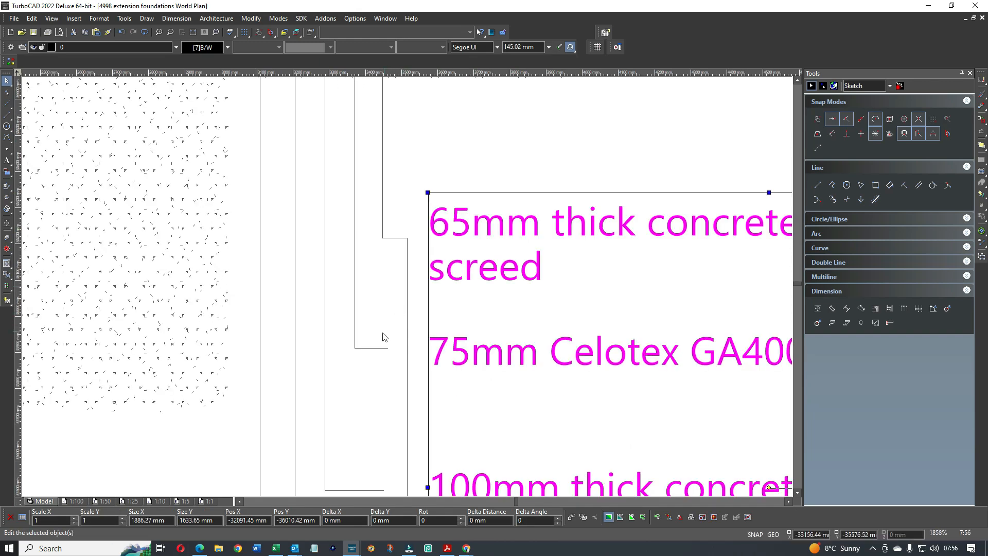
pyautogui.click(380, 346)
pyautogui.moveTo(388, 348); pyautogui.dragTo(427, 340)
pyautogui.scroll(-2, 404, 324)
pyautogui.click(392, 341)
pyautogui.click(383, 410)
pyautogui.moveTo(402, 409); pyautogui.dragTo(419, 410)
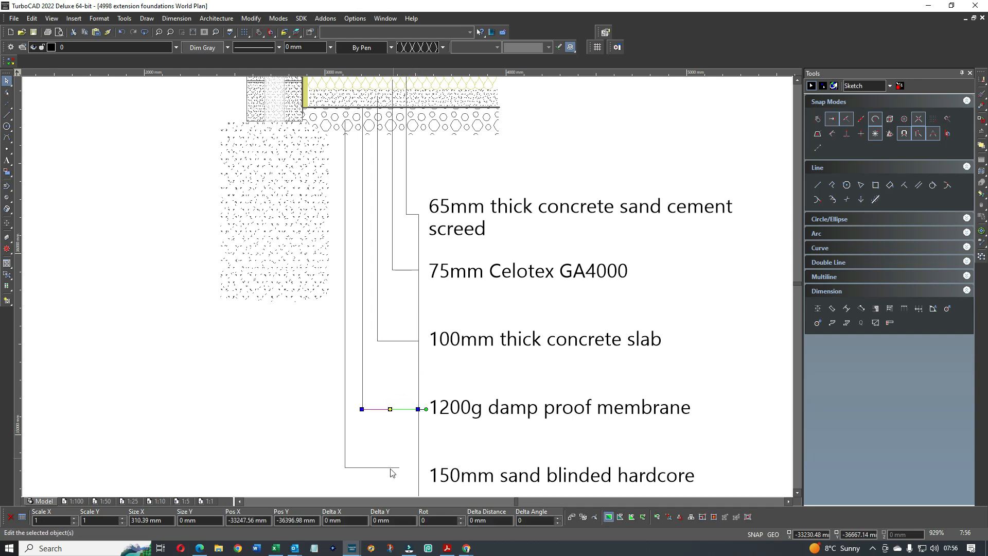
pyautogui.click(390, 468)
pyautogui.moveTo(400, 468); pyautogui.dragTo(419, 467)
# Step: Delete the vertical guide line beside the floor notes
pyautogui.click(443, 448)
pyautogui.click(422, 439)
pyautogui.press('Delete')
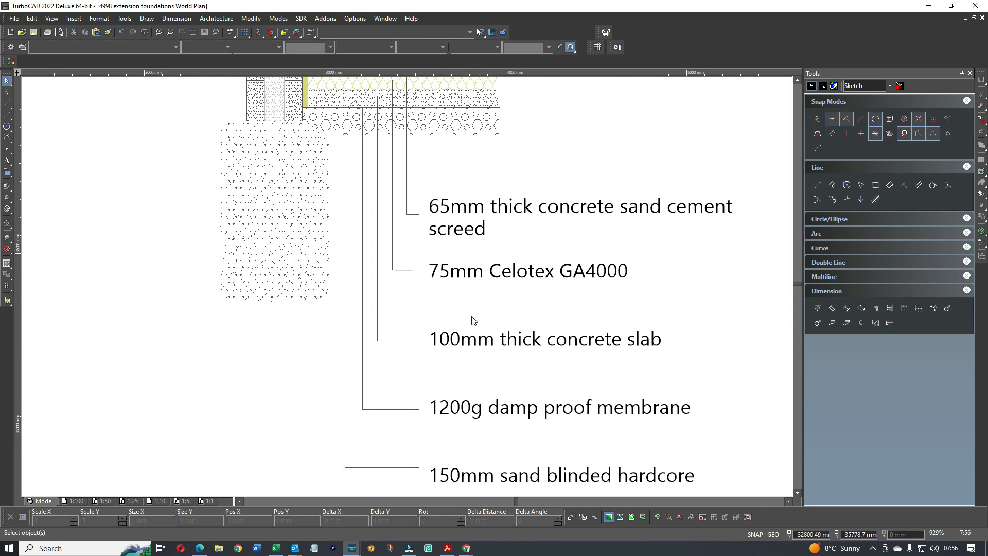
# Step: Move the 150mm sand blinded hardcore note up level with the horizontal line of its leader
pyautogui.scroll(-2, 468, 478)
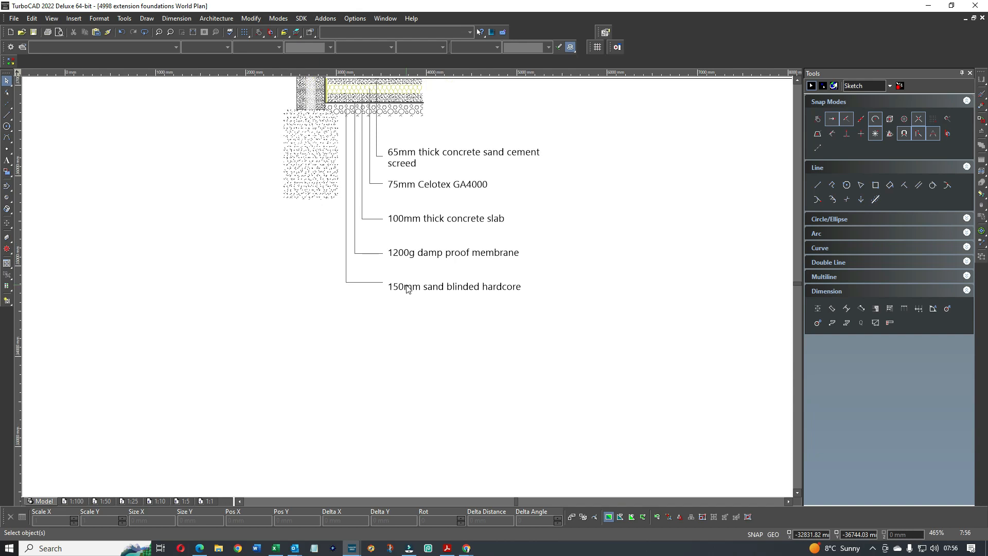
pyautogui.scroll(2, 406, 284)
pyautogui.click(433, 296)
pyautogui.moveTo(458, 281); pyautogui.dragTo(456, 262)
pyautogui.scroll(-2, 407, 285)
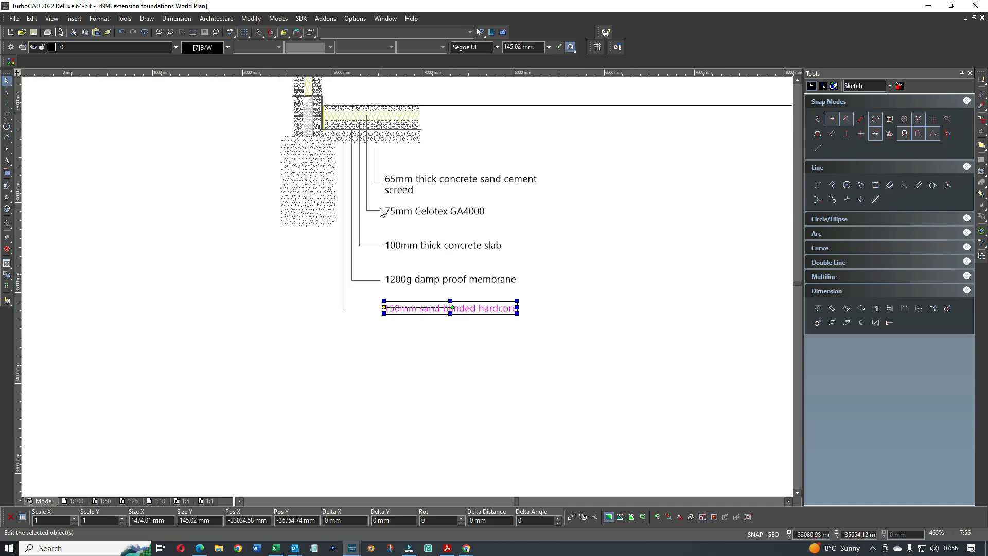
# Step: Draw a circle about 57 mm in diameter in the blank area beside the cavity wall above the floor
pyautogui.scroll(1, 340, 150)
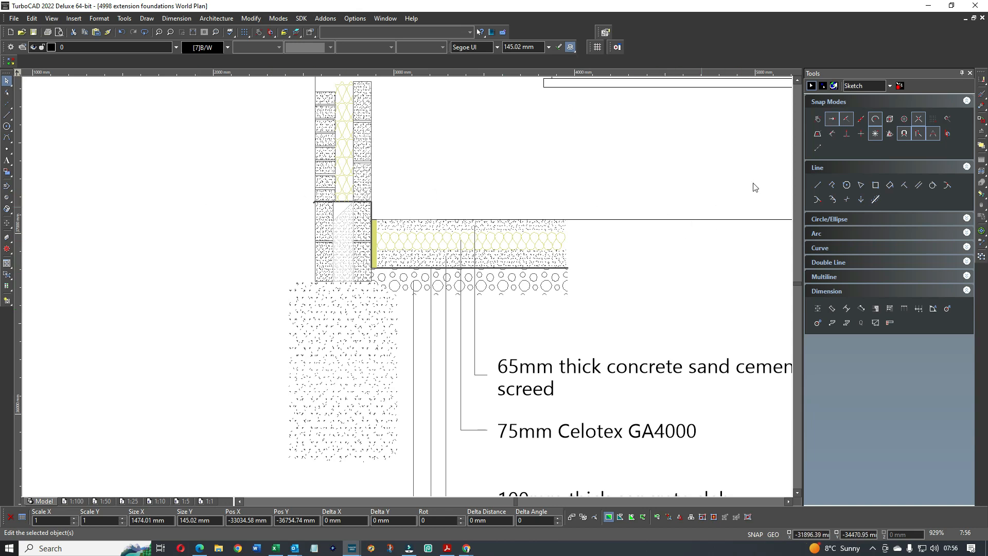
pyautogui.click(6, 126)
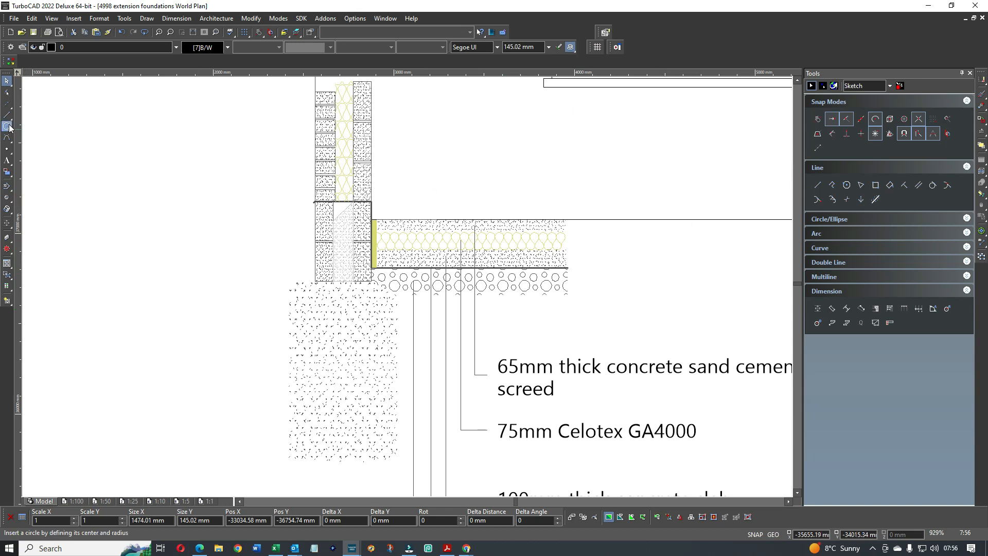
pyautogui.click(416, 160)
pyautogui.click(421, 164)
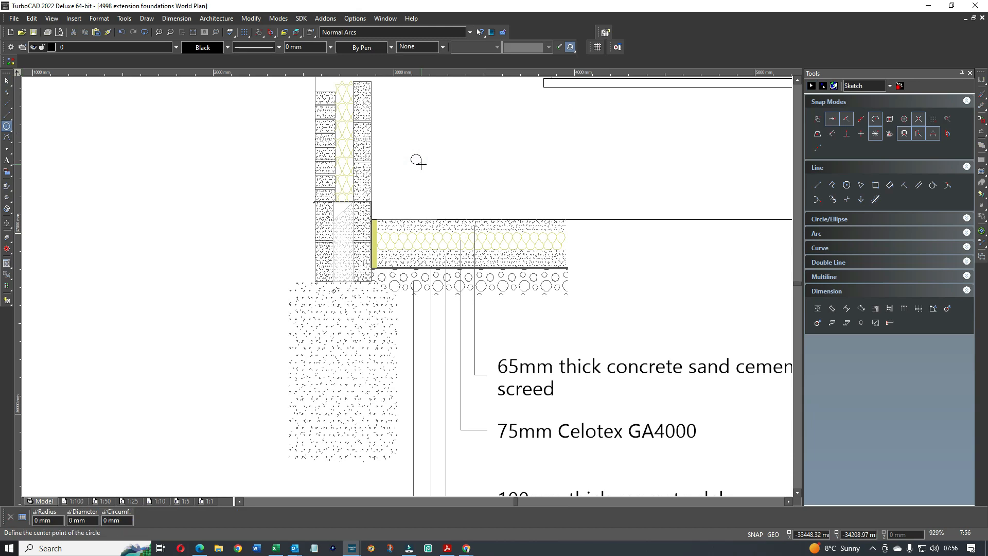
pyautogui.press('Escape')
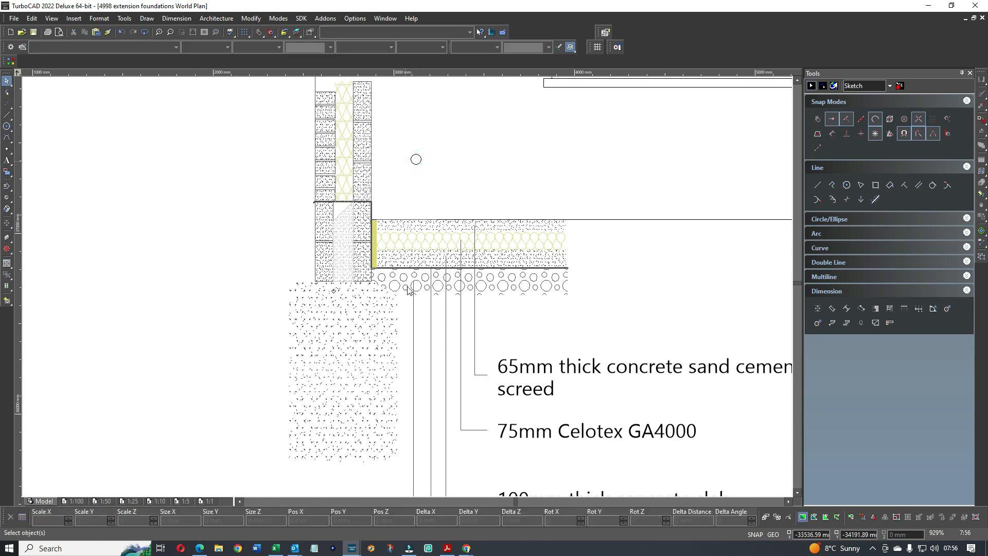
# Step: Give the circle a Solid fill in Black and clear the selection
pyautogui.scroll(3, 404, 120)
pyautogui.click(451, 298)
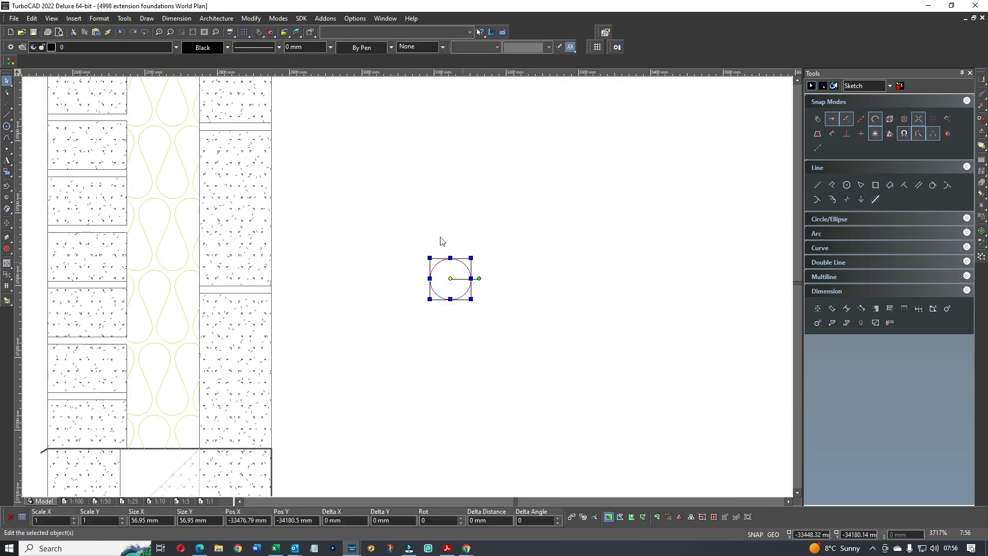
pyautogui.click(443, 47)
pyautogui.click(407, 65)
pyautogui.click(363, 49)
pyautogui.click(350, 78)
pyautogui.click(476, 176)
# Step: Set the filled circle's size to 30 mm in both X and Y
pyautogui.click(457, 296)
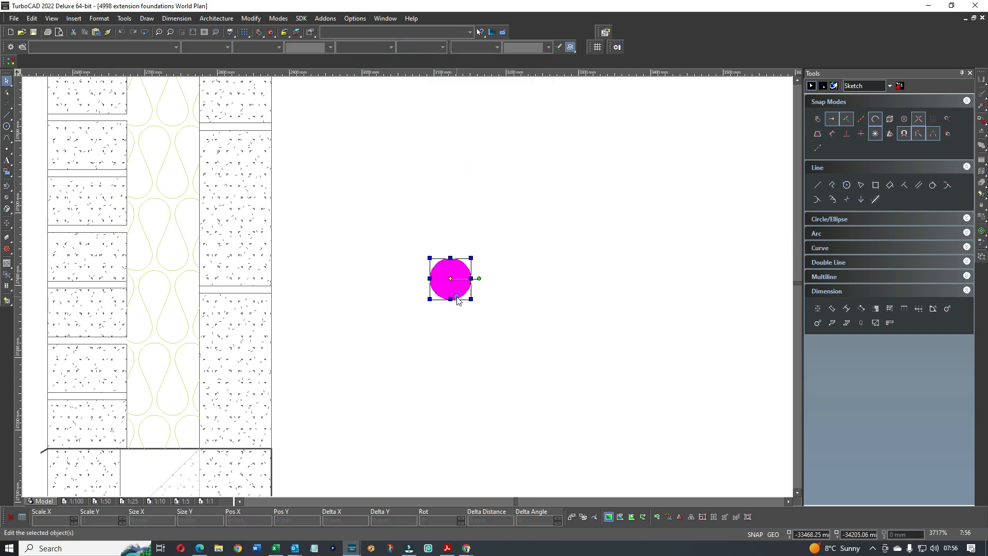
pyautogui.tripleClick(192, 521)
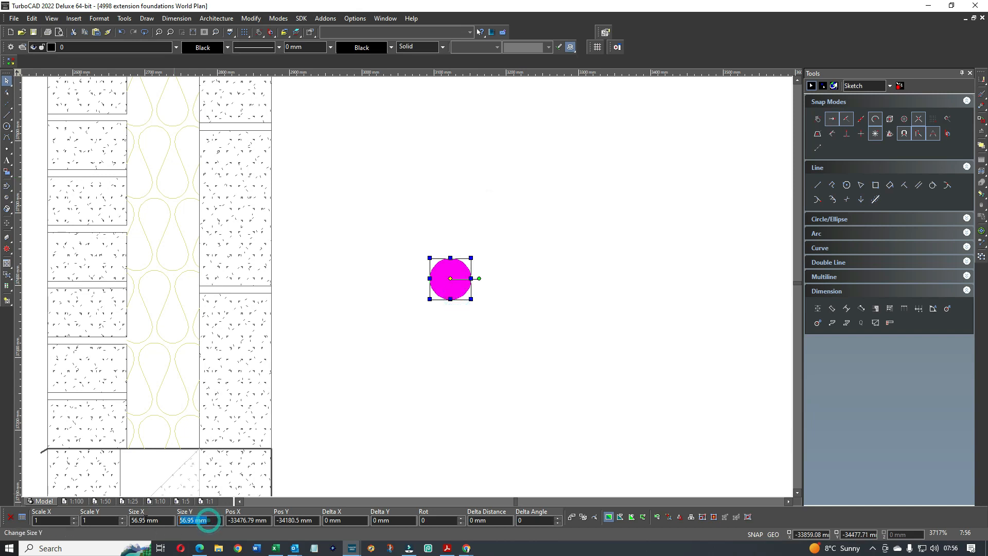
pyautogui.write('30')
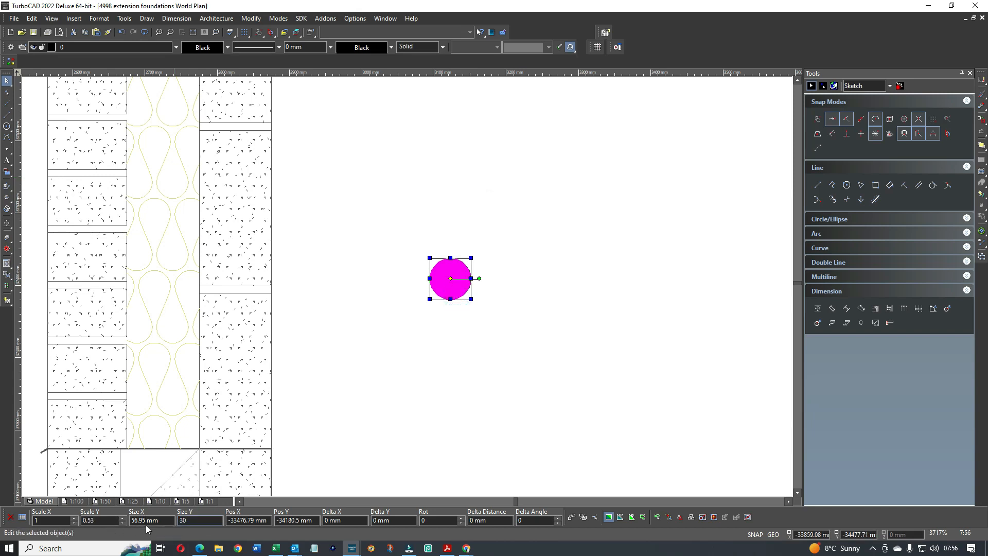
pyautogui.tripleClick(165, 521)
pyautogui.write('30')
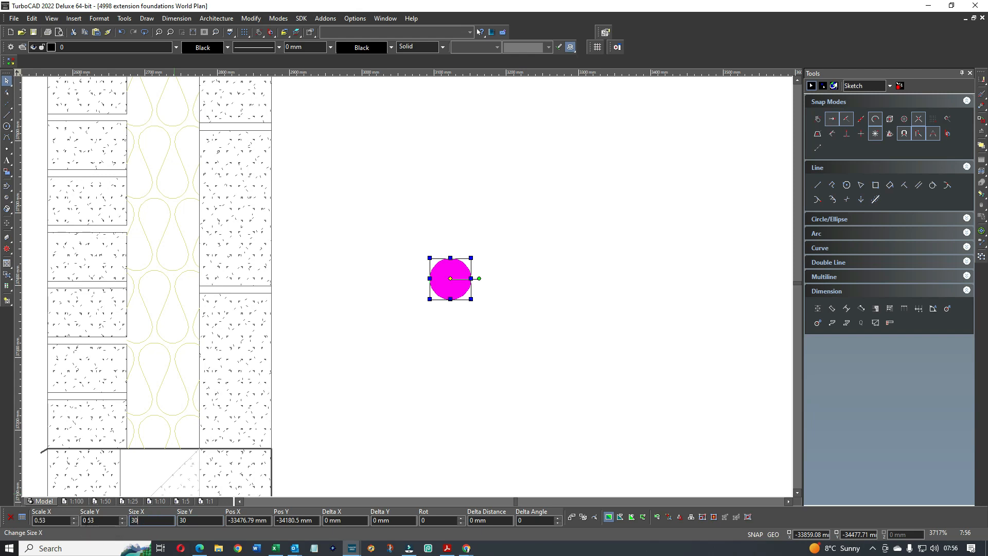
pyautogui.press('Return')
pyautogui.scroll(-1, 396, 329)
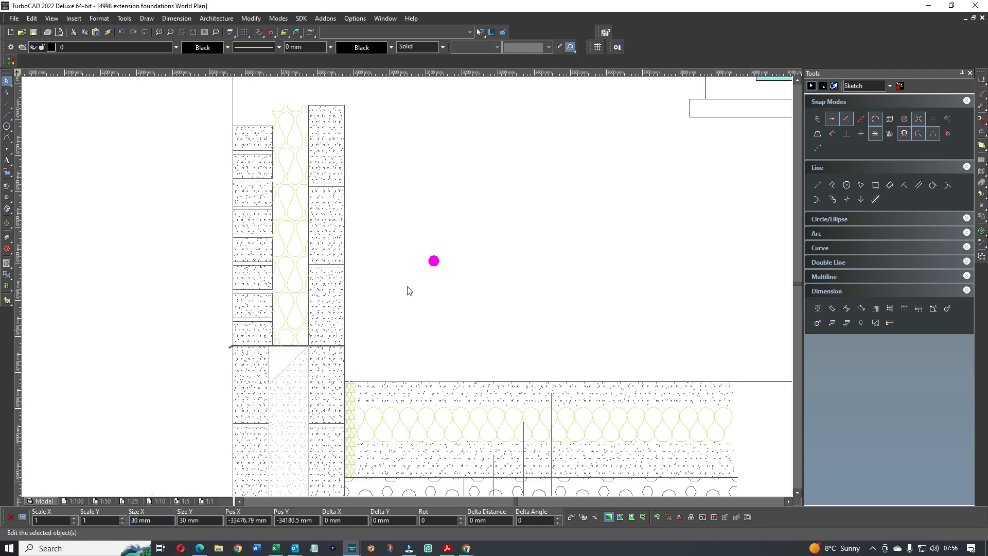
# Step: Move the black dot closer to the floor surface and place a copy of it directly below
pyautogui.click(434, 261)
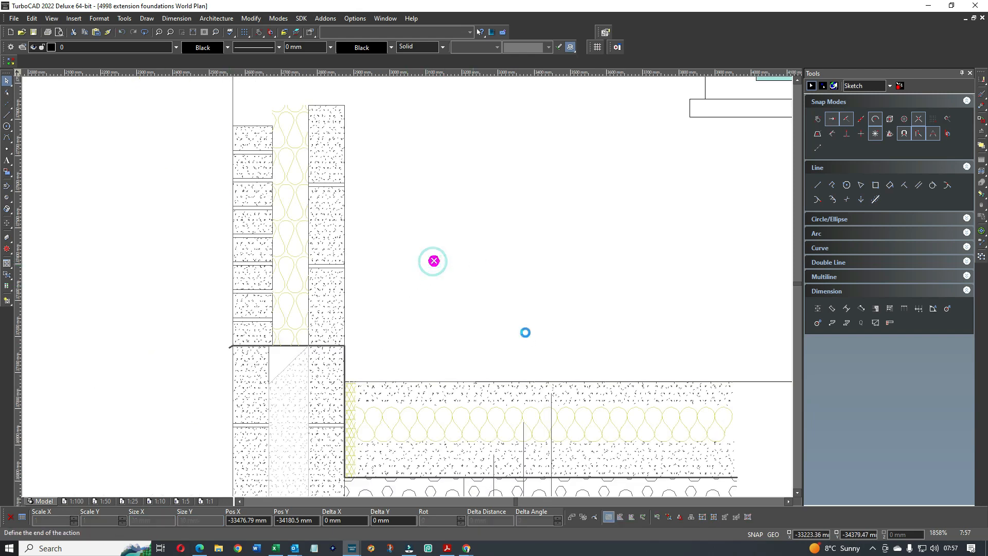
pyautogui.click(525, 332)
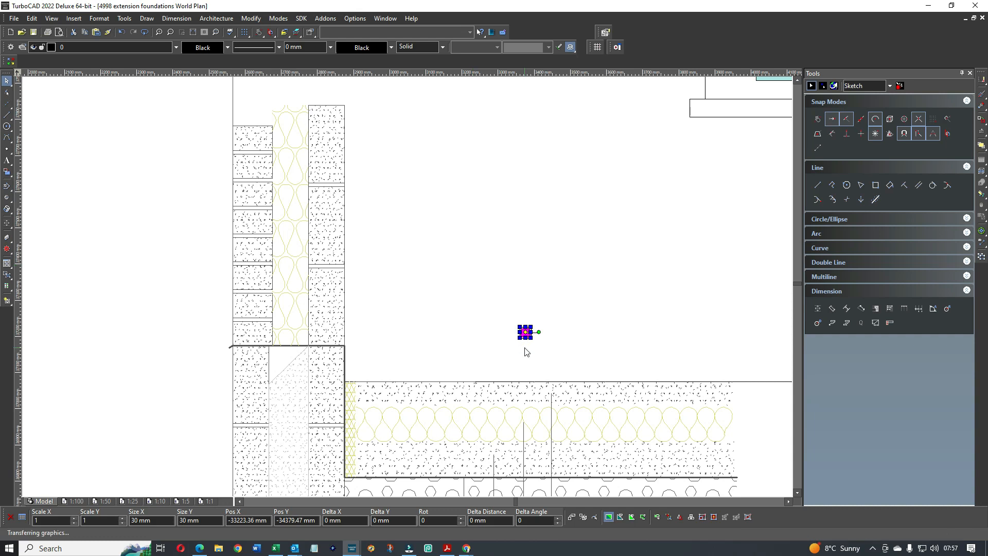
pyautogui.scroll(2, 526, 352)
pyautogui.click(407, 295)
pyautogui.click(405, 290)
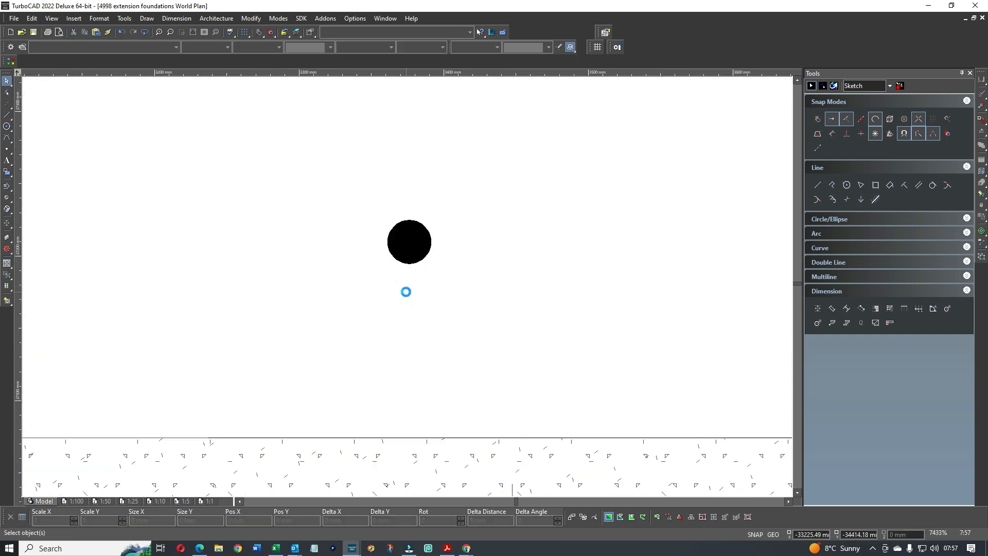
# Step: Copy both black dots and place the duplicate pair just to their right
pyautogui.moveTo(330, 210); pyautogui.dragTo(485, 322)
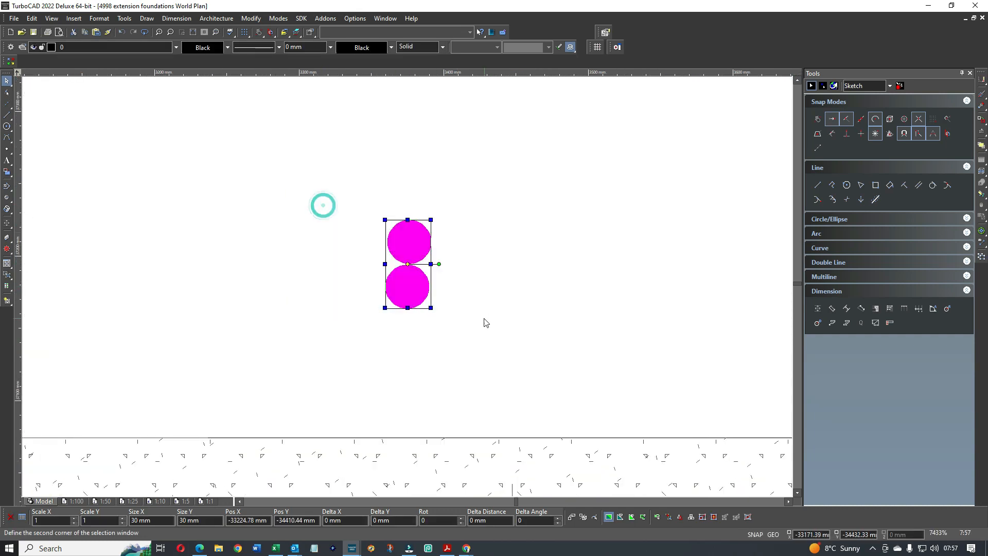
pyautogui.hotkey('ctrl', 'c')
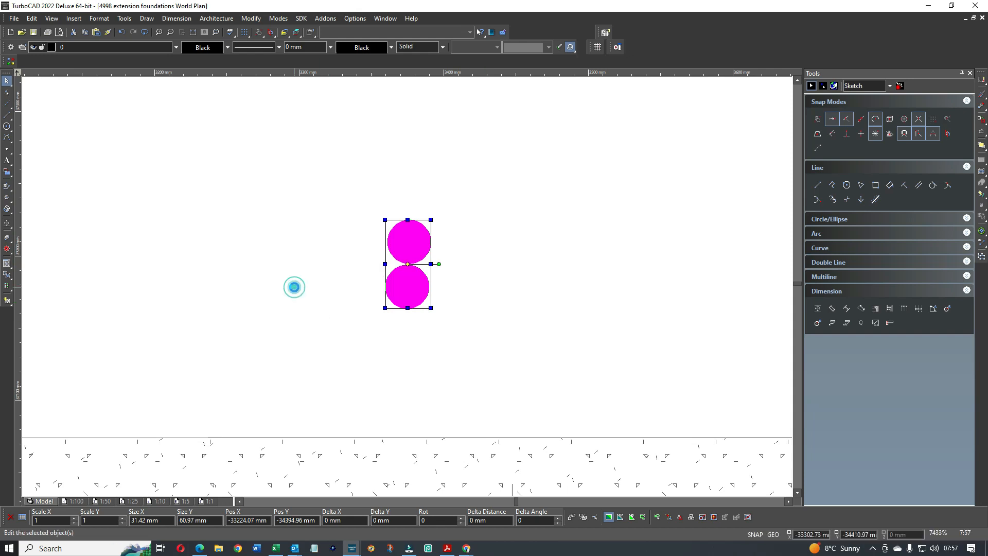
pyautogui.hotkey('ctrl', 'v')
pyautogui.moveTo(414, 282); pyautogui.dragTo(479, 276)
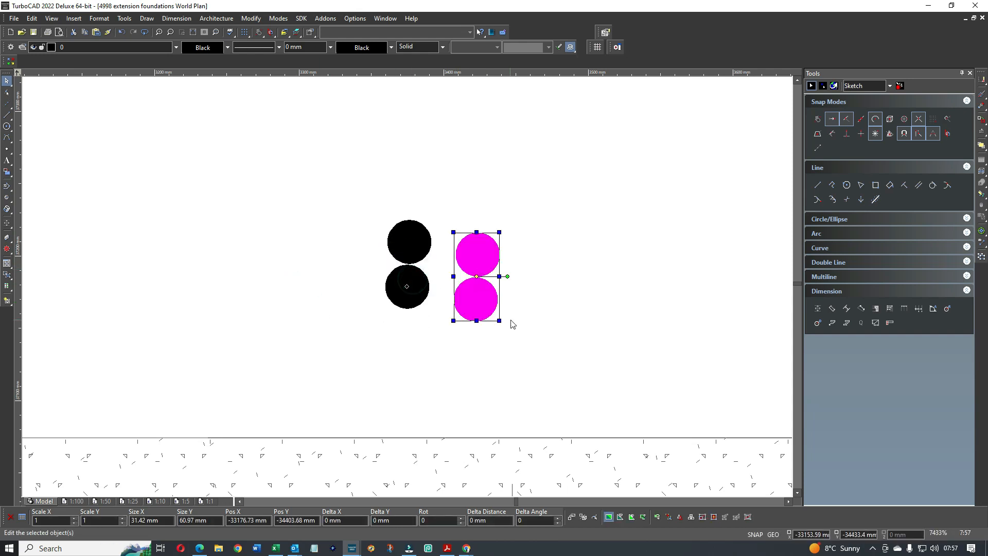
# Step: Move the two lower dots onto the upper ends of the screed and Celotex leader lines
pyautogui.scroll(-2, 384, 324)
pyautogui.click(386, 312)
pyautogui.click(390, 281)
pyautogui.click(389, 276)
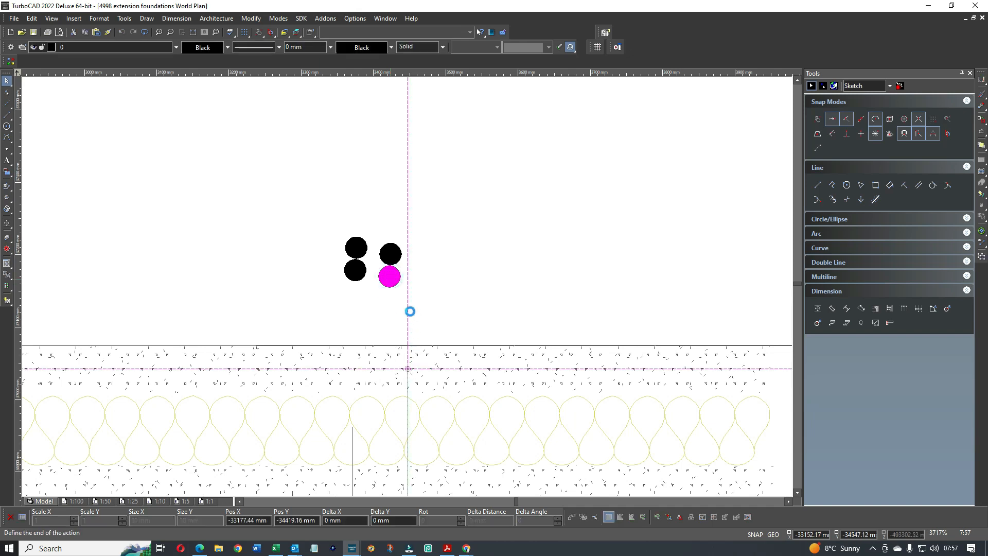
pyautogui.click(408, 368)
pyautogui.click(358, 275)
pyautogui.click(356, 273)
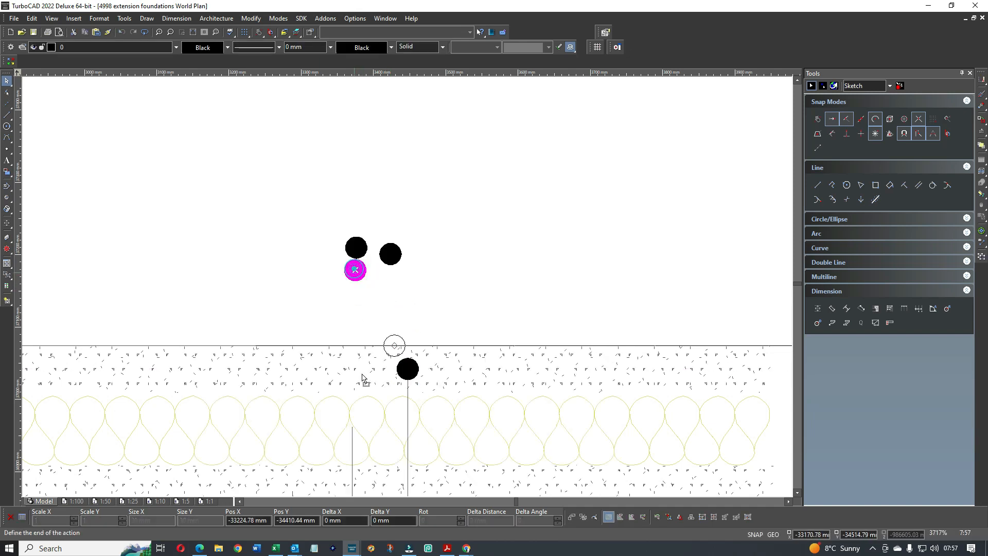
pyautogui.click(352, 424)
# Step: Move the two remaining dots onto the upper ends of the concrete slab and damp proof membrane leaders
pyautogui.scroll(-1, 407, 290)
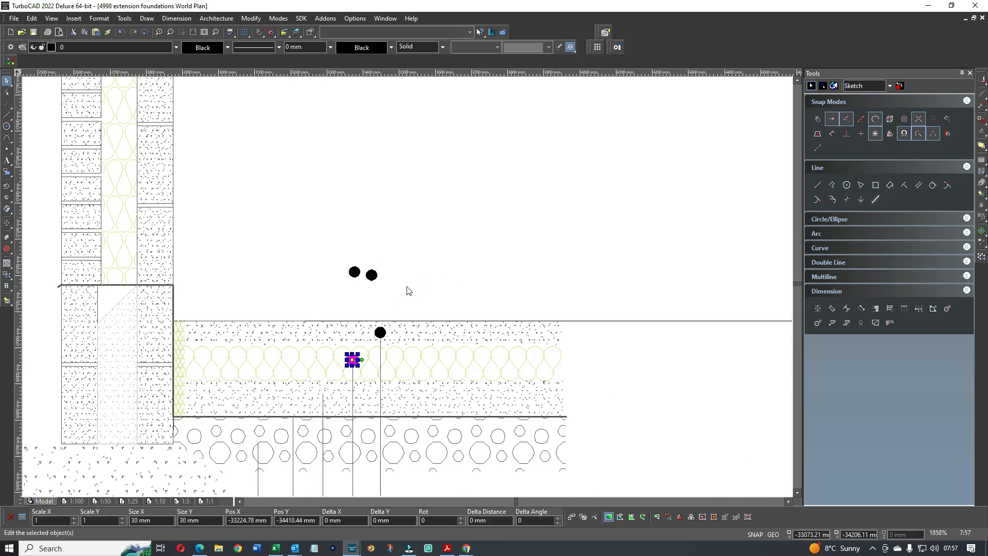
pyautogui.click(372, 275)
pyautogui.click(372, 275)
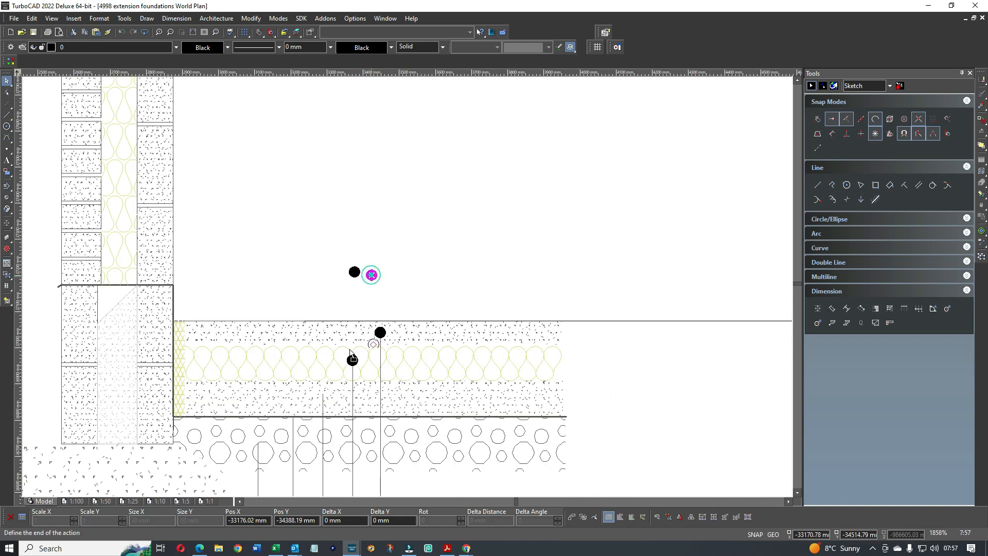
pyautogui.click(322, 394)
pyautogui.click(354, 271)
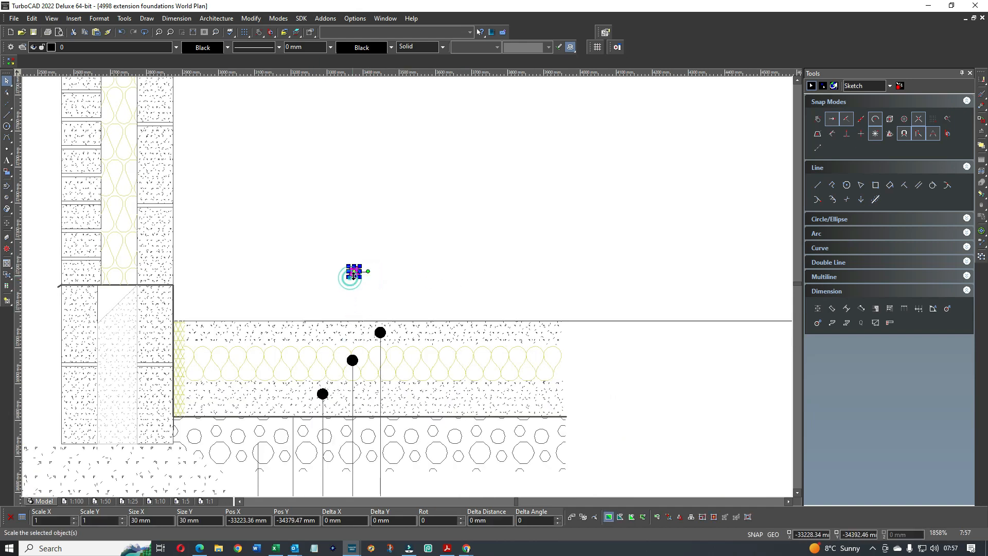
pyautogui.click(354, 273)
pyautogui.click(291, 416)
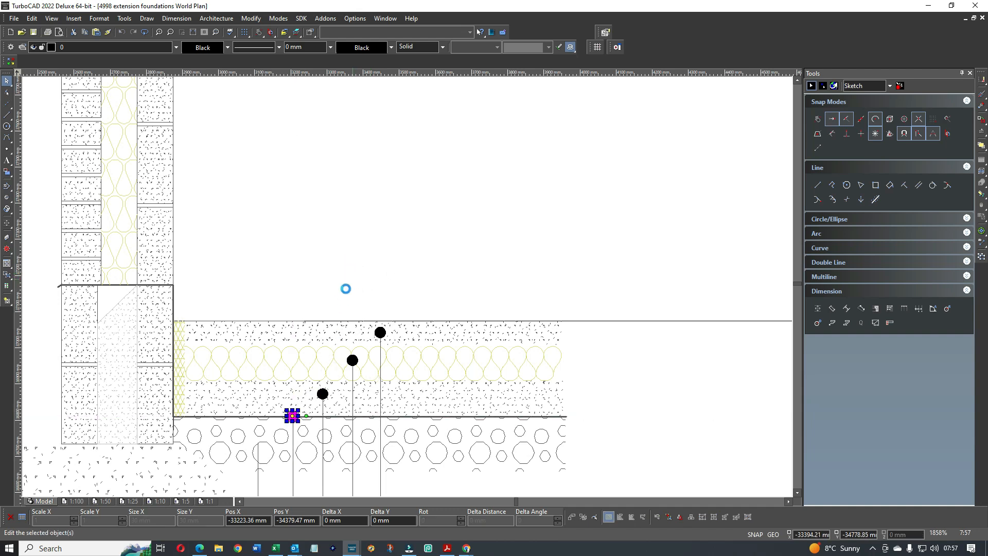
# Step: Paste another pair of black dots above the floor and move the lower one onto the upper end of the hardcore leader
pyautogui.click(359, 254)
pyautogui.hotkey('ctrl', 'v')
pyautogui.scroll(-2, 372, 275)
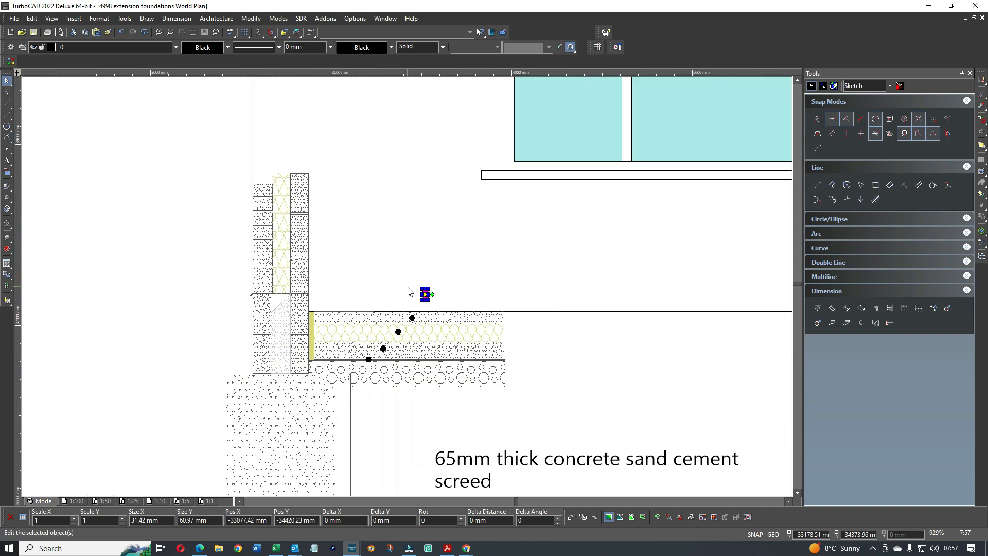
pyautogui.click(469, 271)
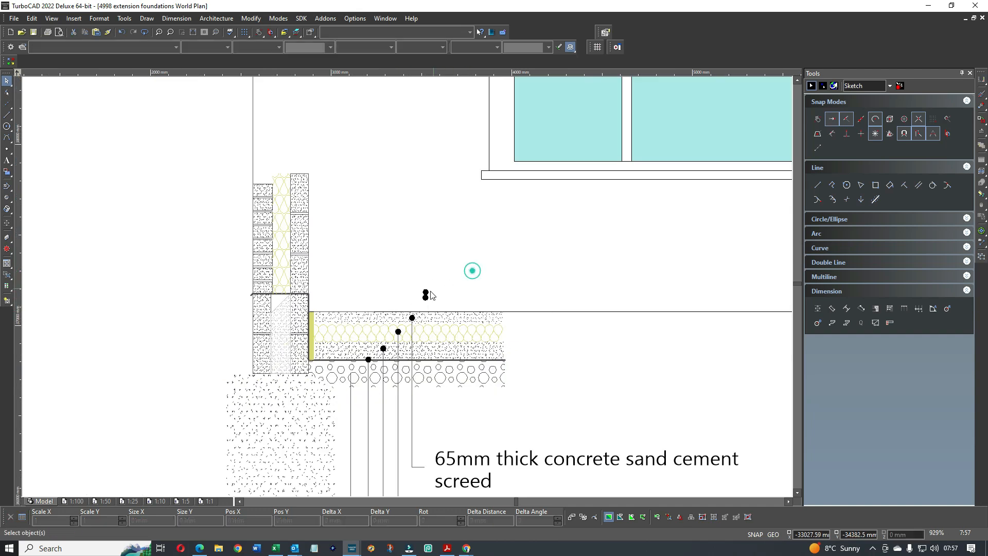
pyautogui.click(424, 296)
pyautogui.click(424, 296)
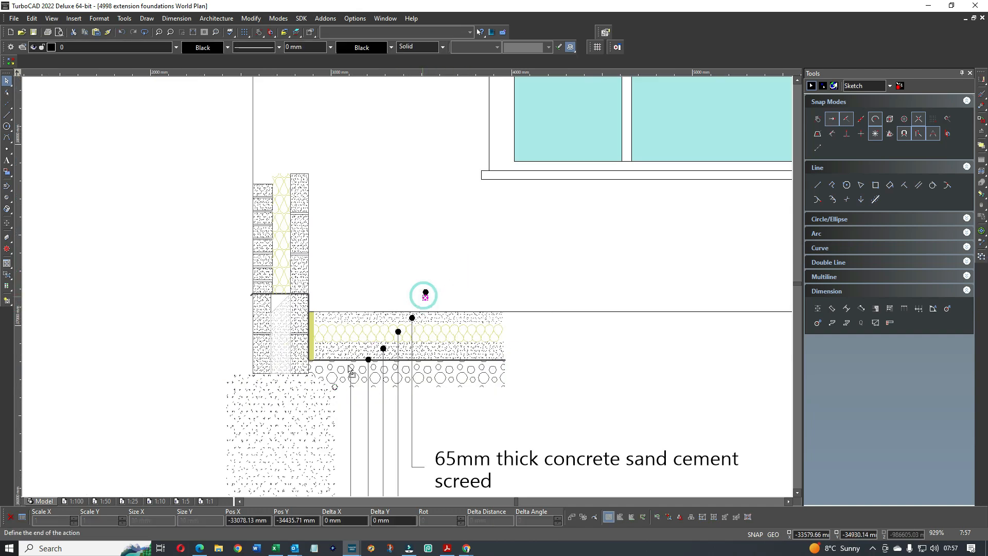
pyautogui.click(358, 366)
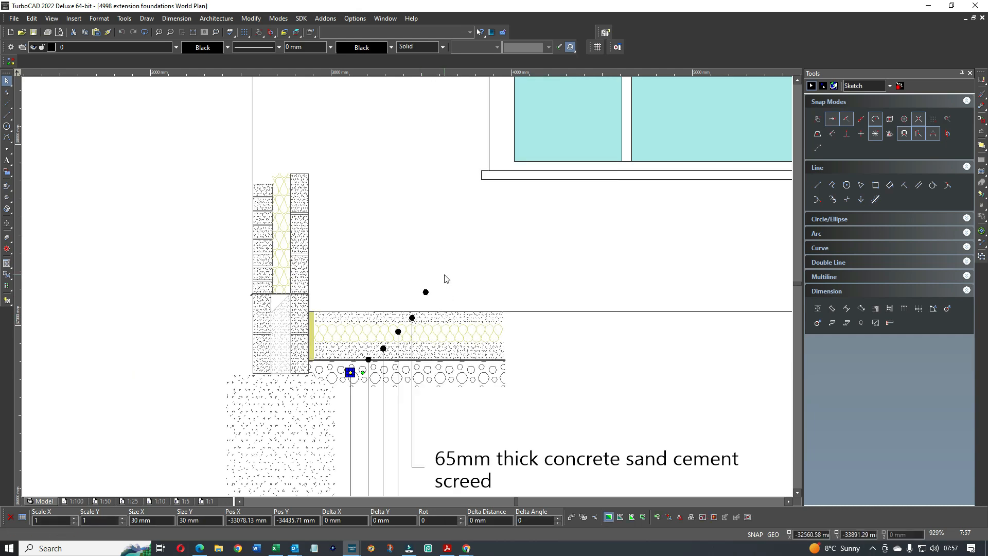
# Step: Delete the spare black dot left above the floor section
pyautogui.click(445, 276)
pyautogui.click(410, 278)
pyautogui.click(441, 308)
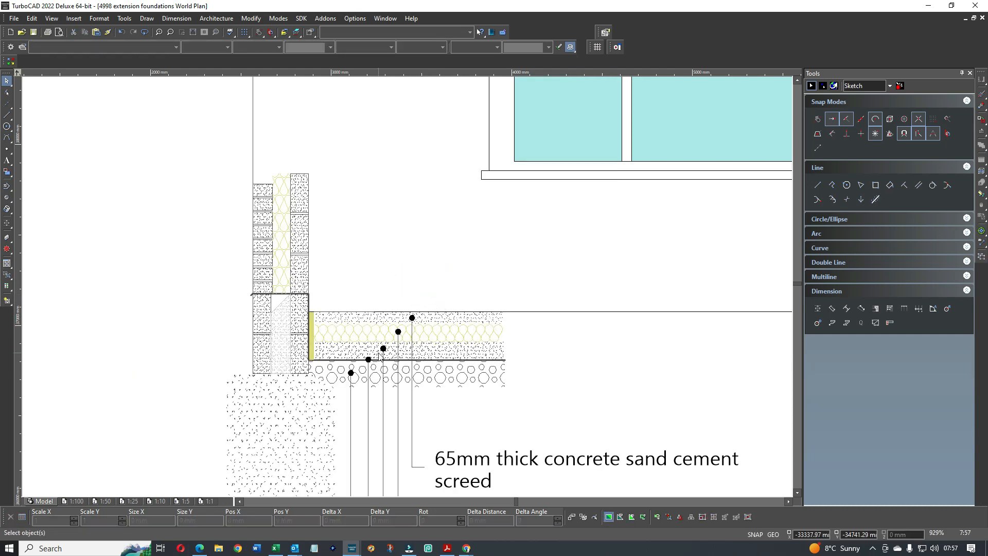
# Step: Paste the wall and foundation notes, from "50mm residual cavity" to the foundation depth note, and place them left of the new section
pyautogui.scroll(-2, 427, 314)
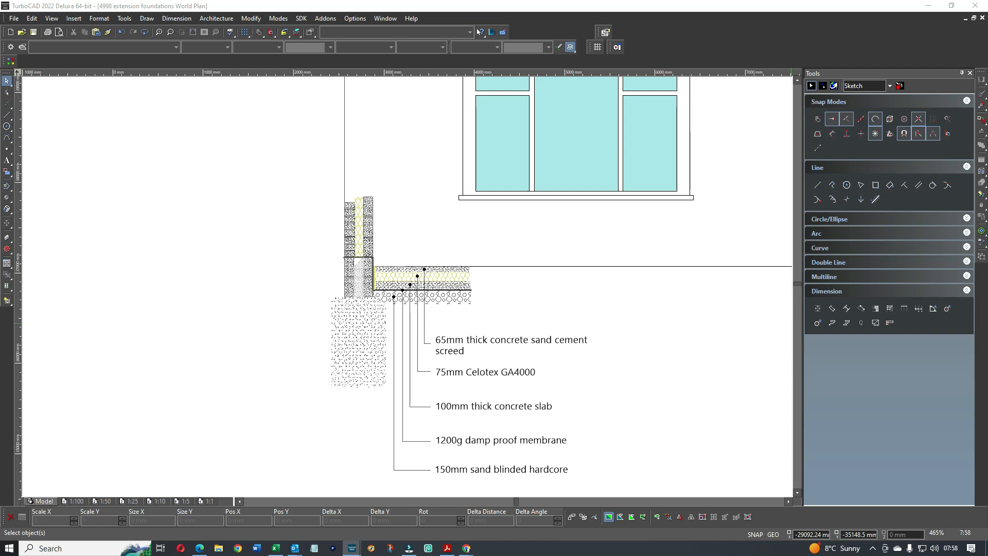
pyautogui.click(186, 275)
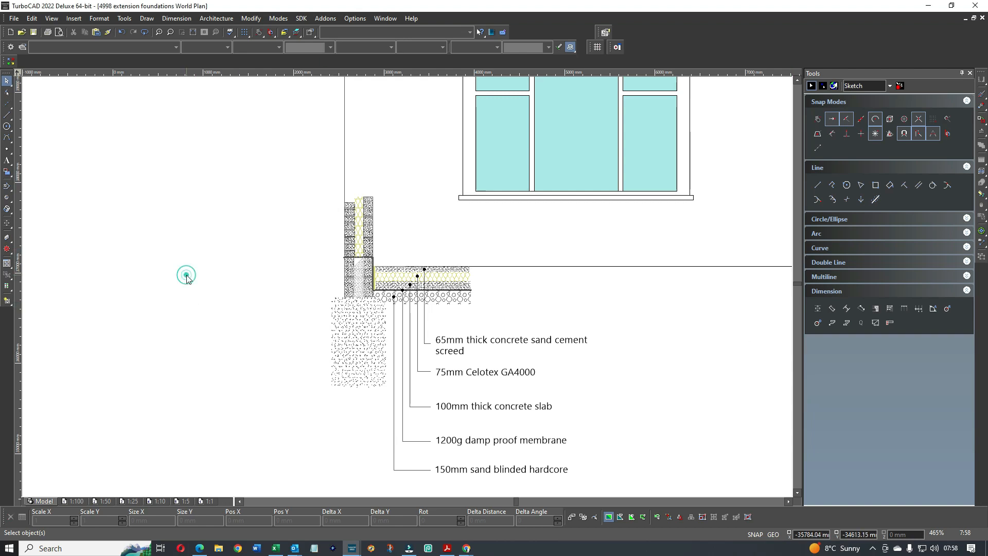
pyautogui.hotkey('ctrl', 'v')
pyautogui.moveTo(438, 229)
pyautogui.mouseDown()
pyautogui.moveTo(243, 293)
pyautogui.moveTo(234, 274)
pyautogui.mouseUp()
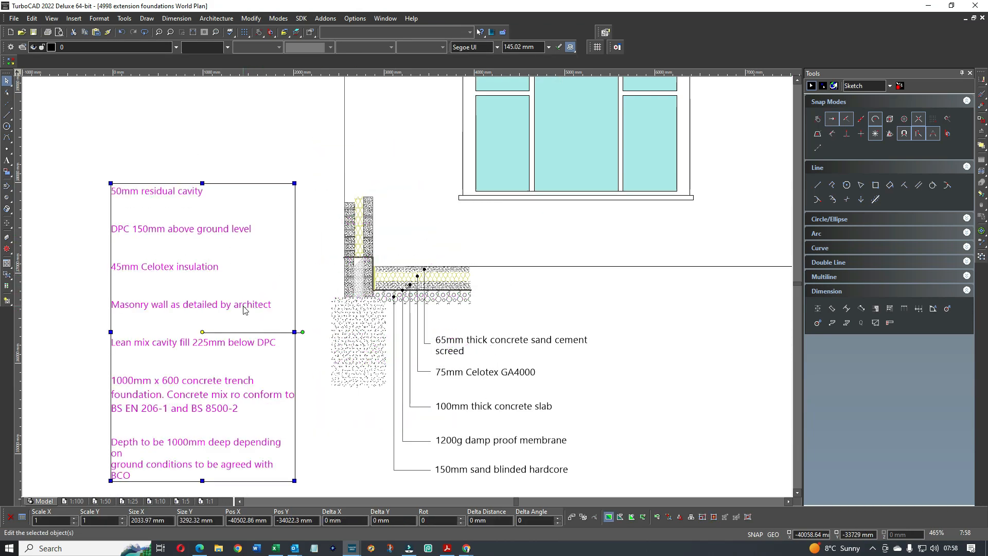
pyautogui.scroll(-1, 243, 307)
pyautogui.moveTo(414, 267); pyautogui.dragTo(409, 286)
pyautogui.click(664, 302)
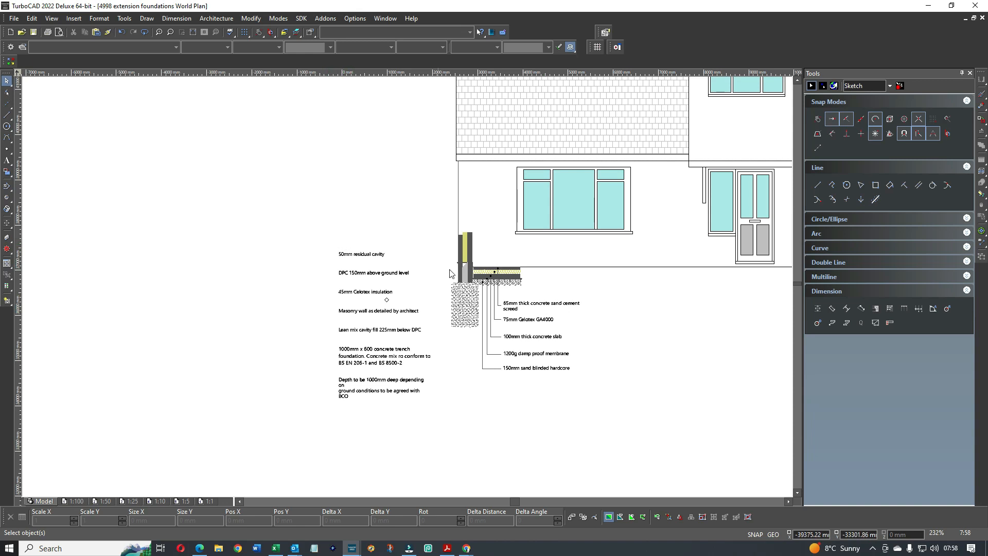
# Step: Move the original TRENCH FOUNDATION detail further left, clear of the pasted notes beside the new section
pyautogui.scroll(-3, 410, 291)
pyautogui.scroll(3, 385, 305)
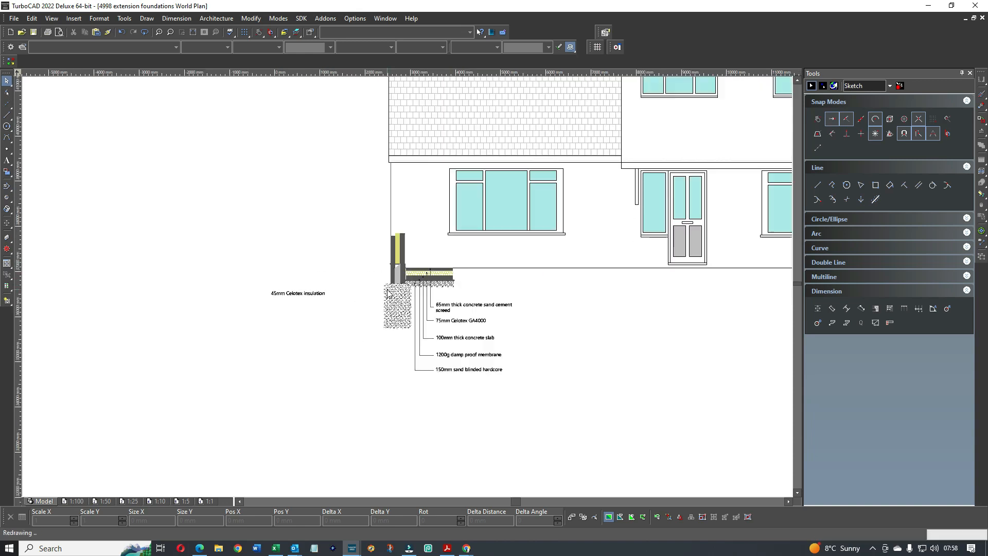
pyautogui.scroll(-3, 391, 290)
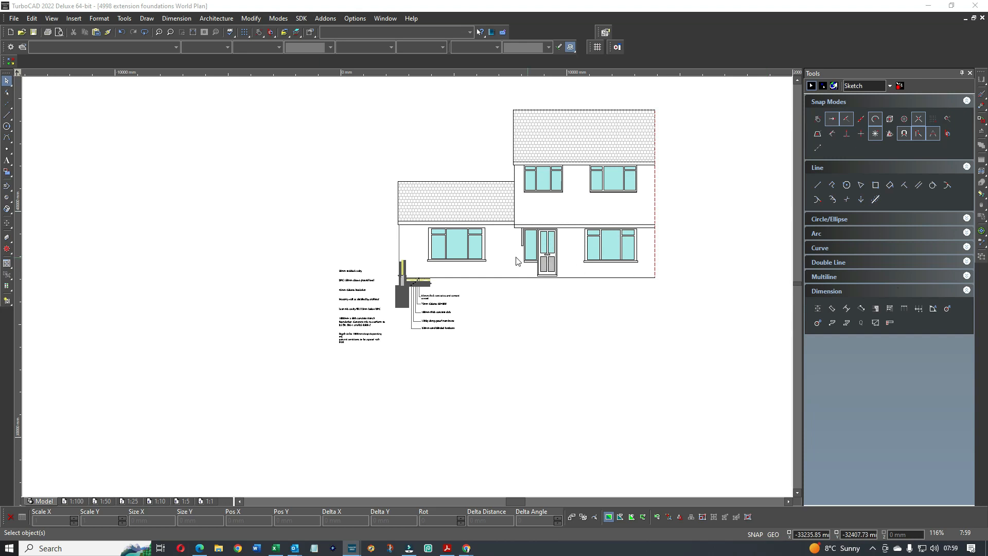
pyautogui.scroll(-2, 408, 287)
pyautogui.click(352, 265)
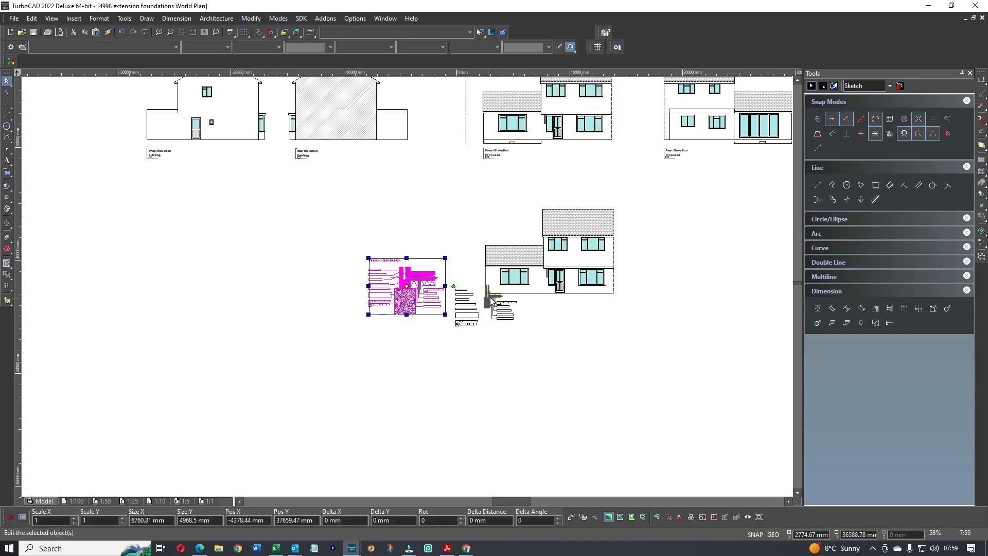
pyautogui.moveTo(433, 265); pyautogui.dragTo(382, 271)
pyautogui.click(416, 247)
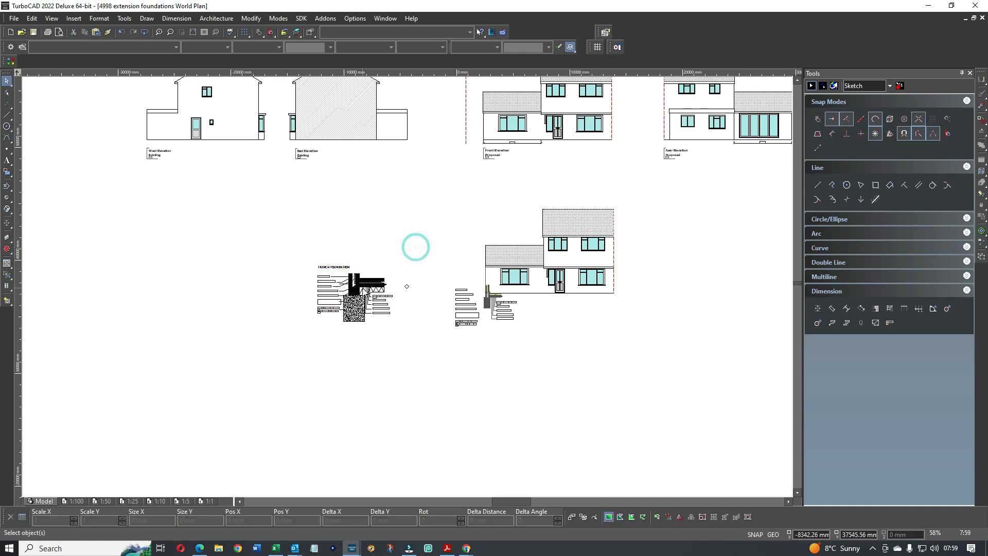
# Step: Compare the original trench foundation detail's notes, leader lines and hatching with the new section beneath the front elevation
pyautogui.scroll(2, 362, 287)
pyautogui.scroll(1, 388, 297)
pyautogui.scroll(-1, 422, 285)
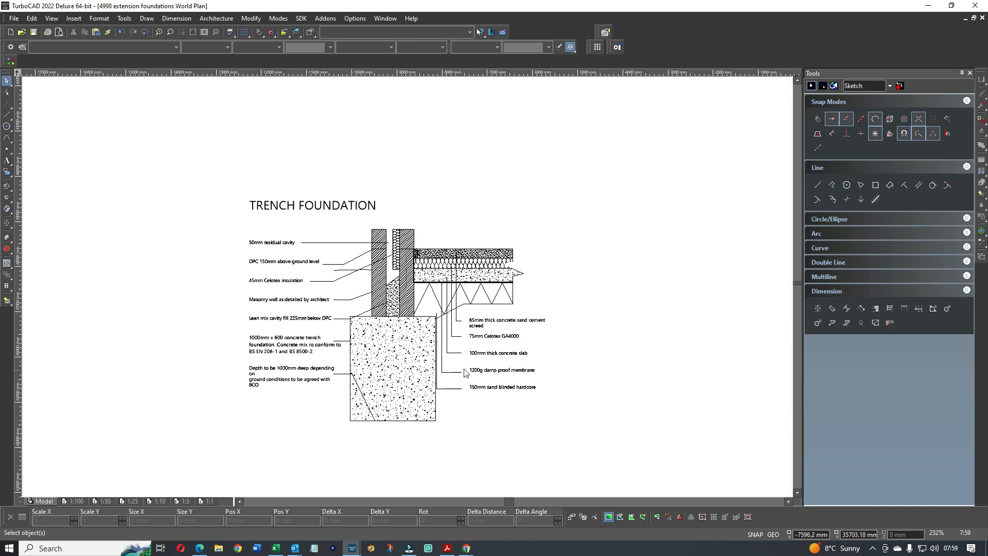
pyautogui.scroll(-1, 684, 345)
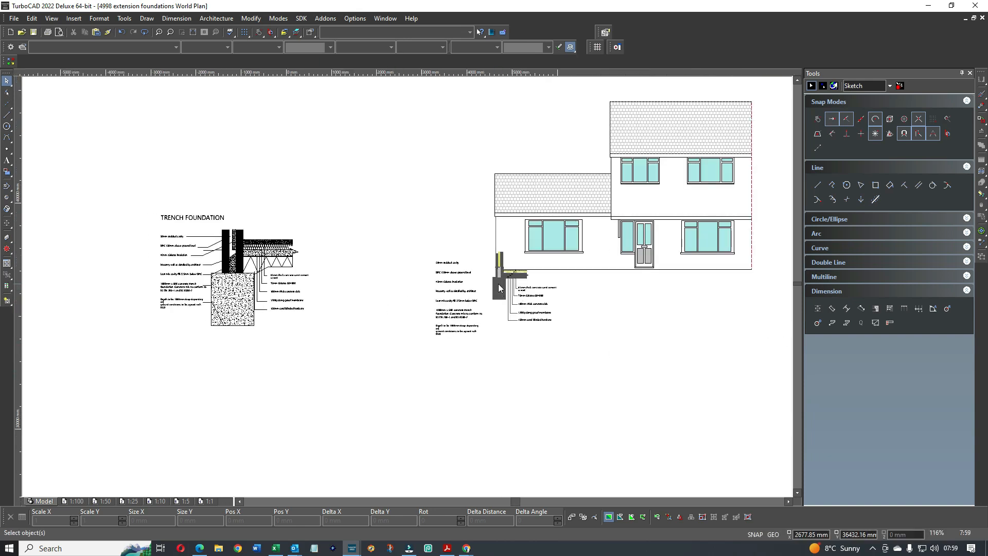
pyautogui.scroll(2, 407, 291)
pyautogui.scroll(-1, 407, 290)
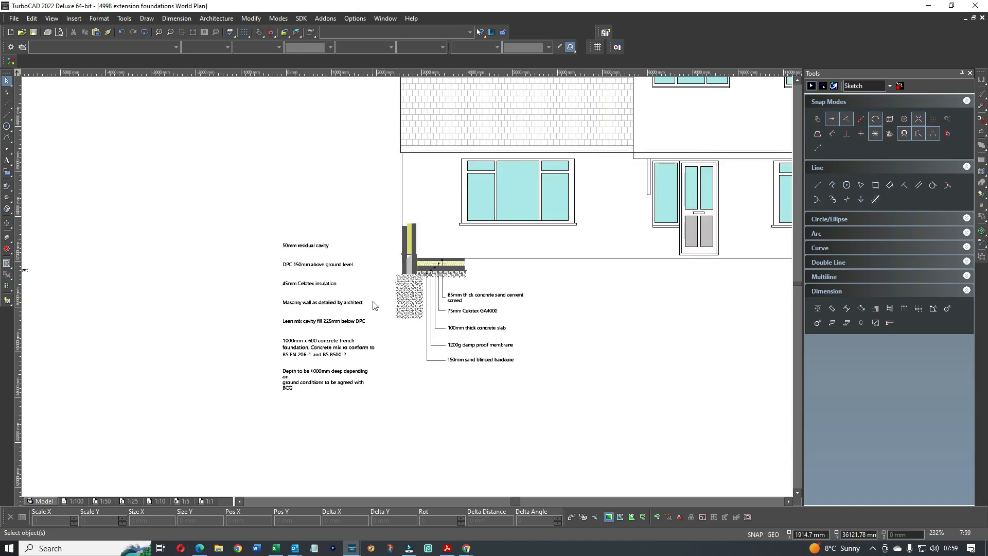
pyautogui.scroll(-1, 377, 301)
pyautogui.scroll(2, 253, 272)
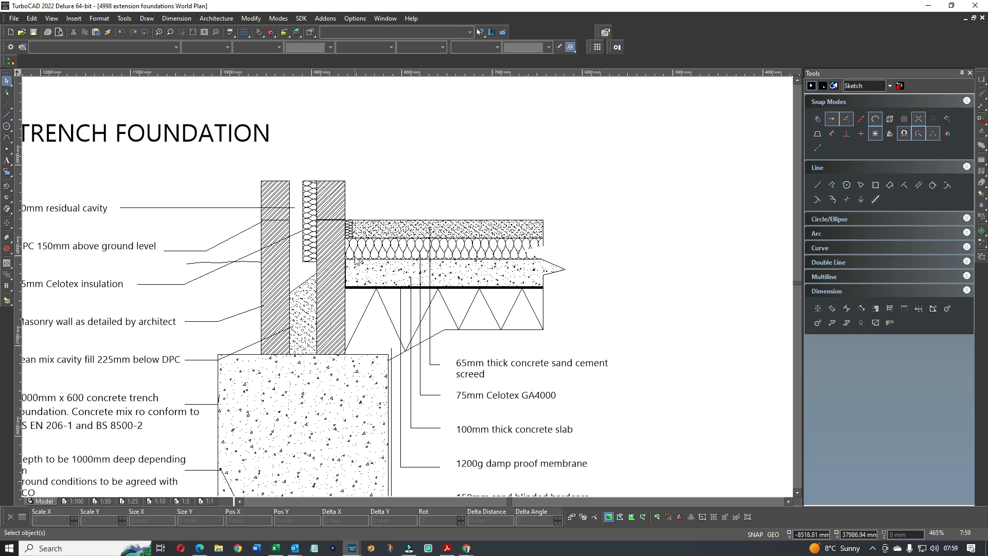
pyautogui.scroll(-2, 412, 268)
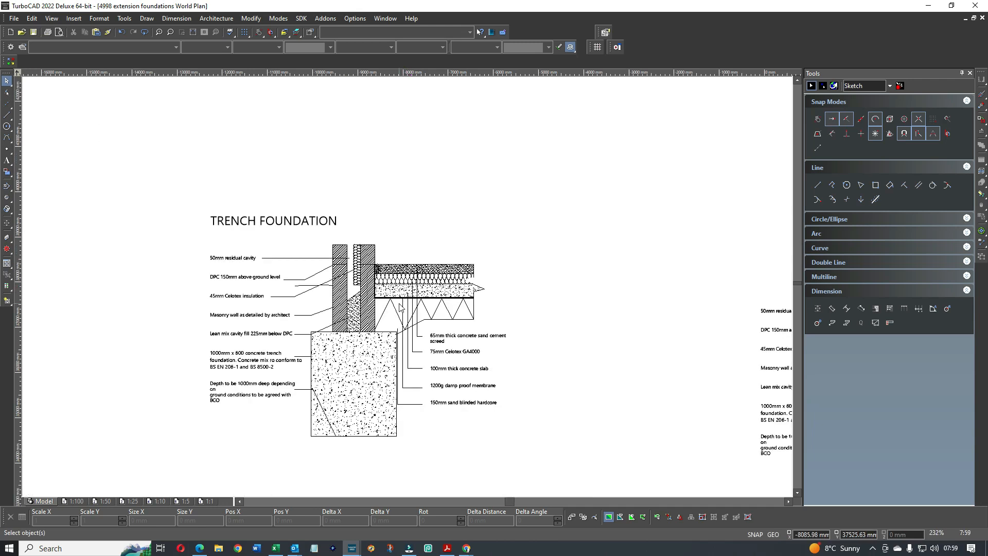